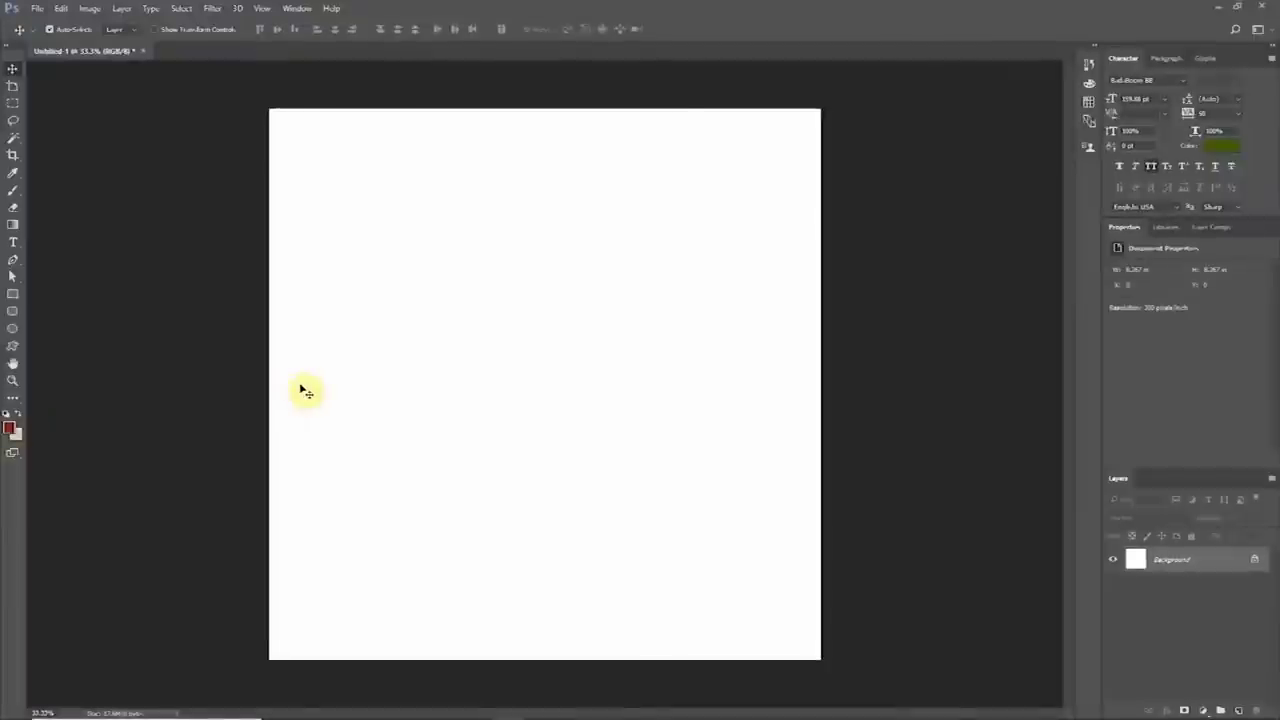
# Step: Draw a dark red rectangle covering the whole canvas
pyautogui.press('u')
pyautogui.moveTo(264, 103); pyautogui.dragTo(827, 667)
# Step: Place the wood plank image "v" from the stock pics folder and enlarge it to cover the whole canvas
pyautogui.hotkey('alt', 'Tab')
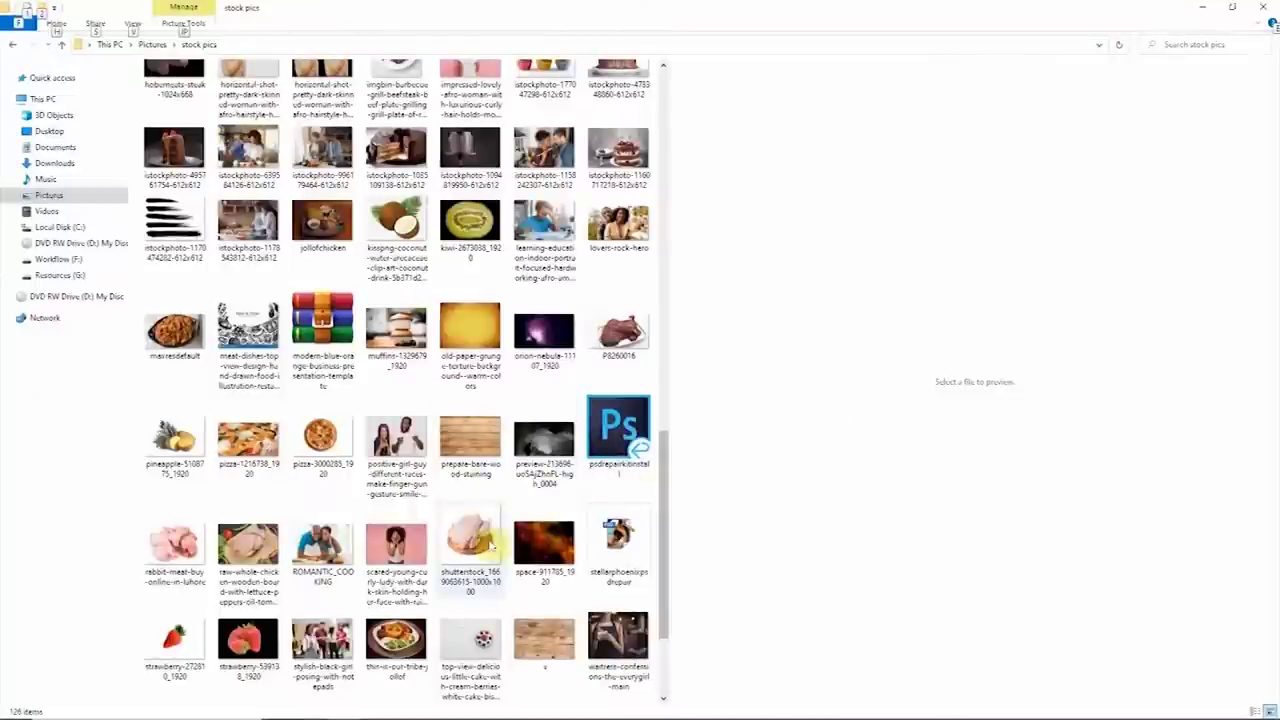
pyautogui.click(548, 648)
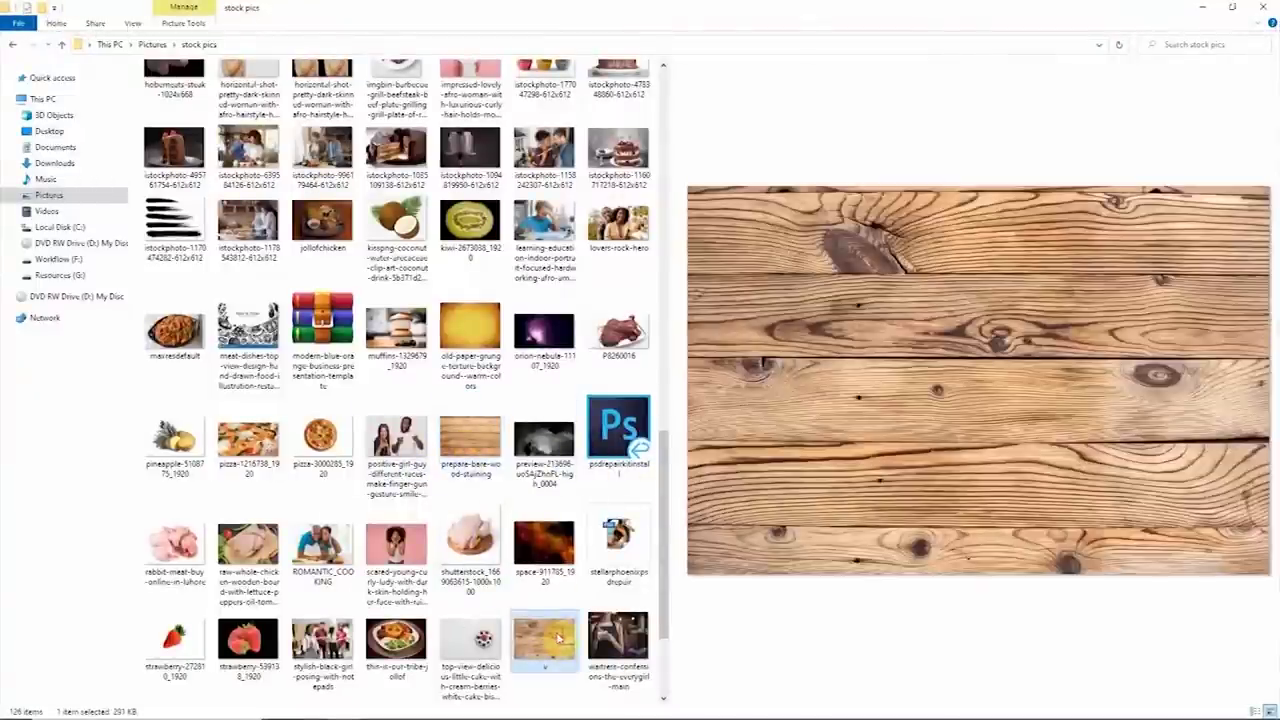
pyautogui.click(473, 445)
pyautogui.moveTo(534, 636); pyautogui.dragTo(508, 404)
pyautogui.moveTo(553, 262); pyautogui.dragTo(552, 180)
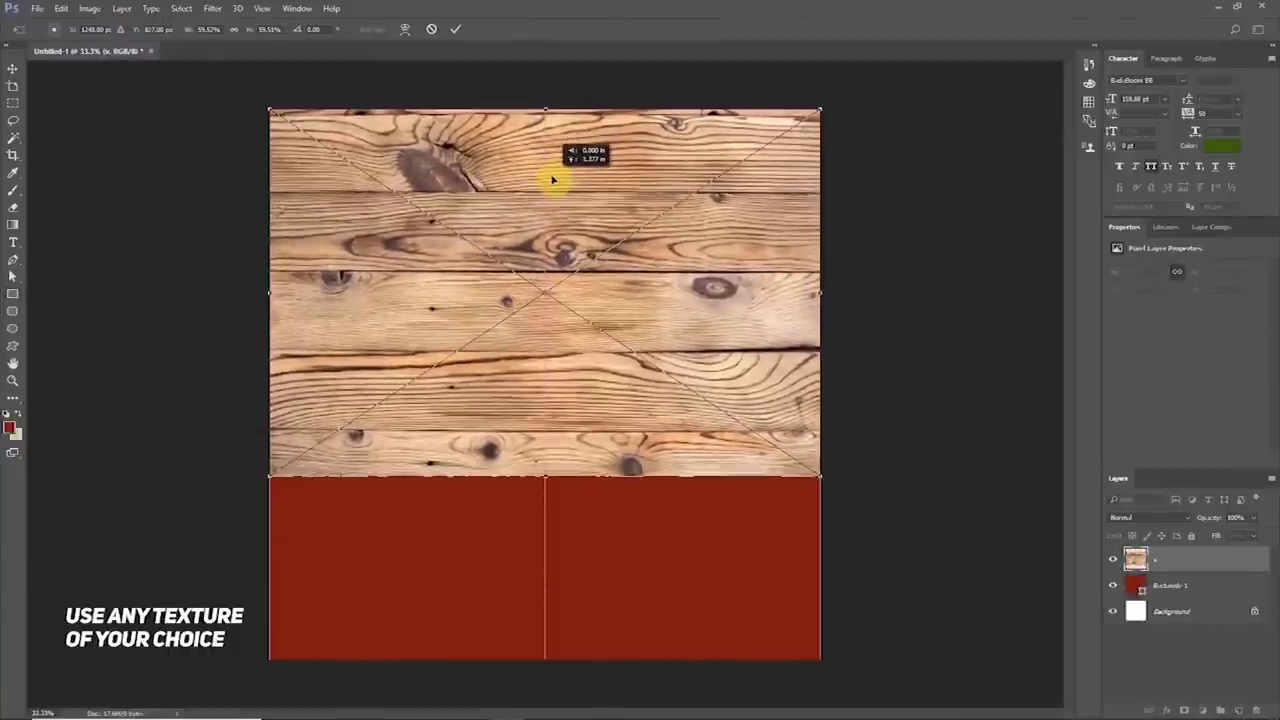
pyautogui.moveTo(820, 476); pyautogui.dragTo(934, 660)
pyautogui.moveTo(934, 660); pyautogui.dragTo(954, 680)
pyautogui.moveTo(131, 128); pyautogui.dragTo(66, 54)
pyautogui.moveTo(688, 429); pyautogui.dragTo(612, 412)
pyautogui.press('Return')
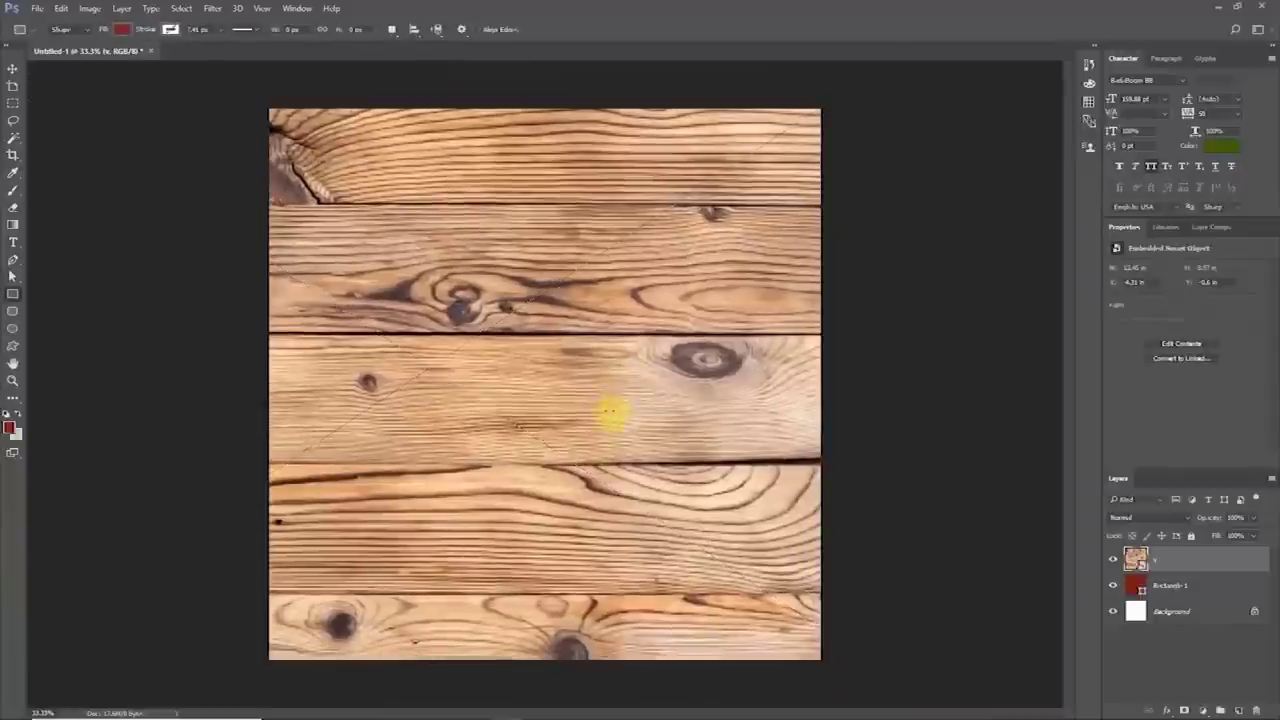
# Step: Set the wood texture layer's blend mode to Multiply
pyautogui.click(1148, 518)
pyautogui.click(1124, 384)
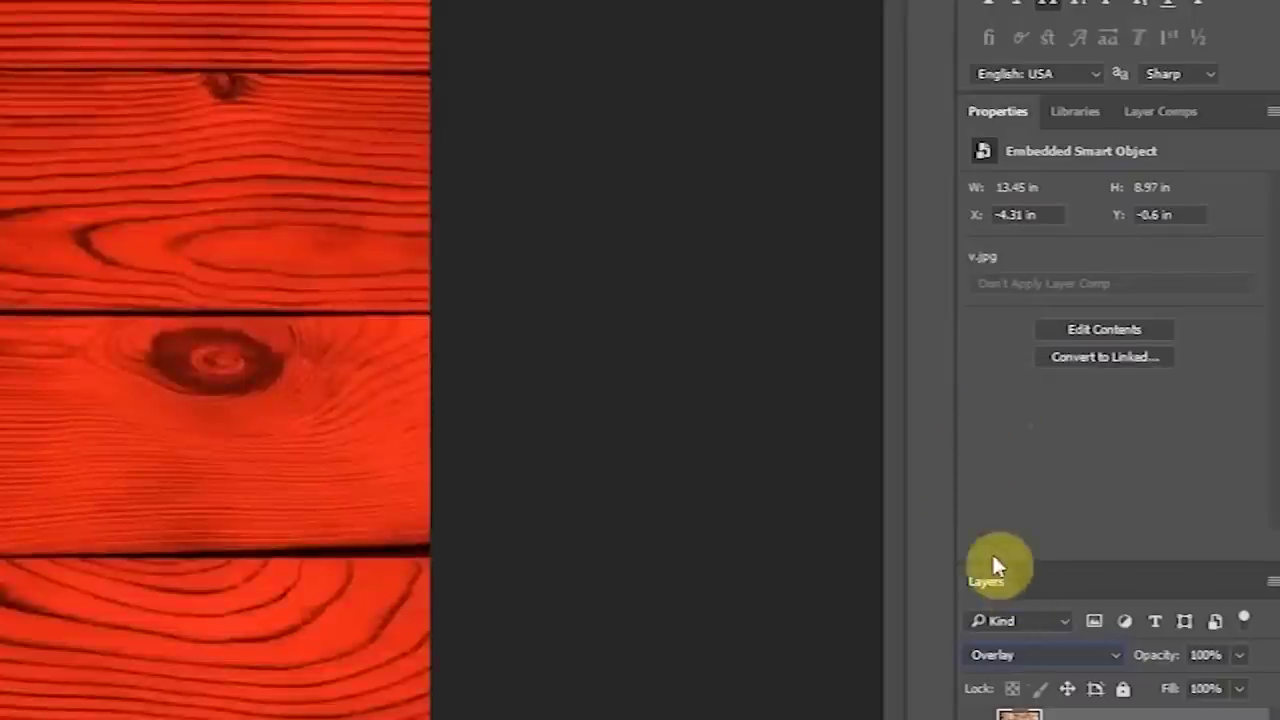
pyautogui.click(1003, 658)
pyautogui.click(986, 231)
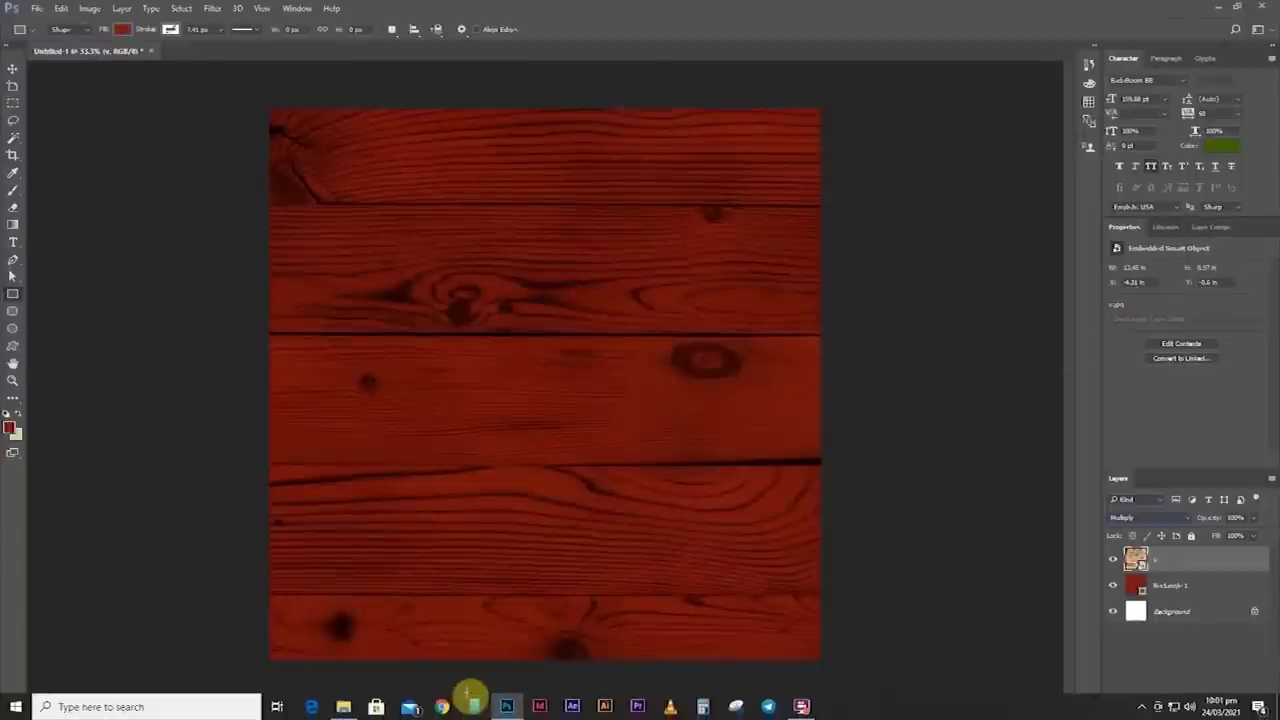
# Step: Place the pizza-3000285_1920 image, enlarge it to almost canvas height and shift it partly off the canvas's left edge
pyautogui.click(467, 700)
pyautogui.moveTo(320, 330); pyautogui.dragTo(505, 305)
pyautogui.moveTo(604, 424); pyautogui.dragTo(1060, 704)
pyautogui.moveTo(572, 513); pyautogui.dragTo(330, 534)
pyautogui.press('Return')
# Step: Group the wood texture and rectangle layers under the name "background" with a red colour label
pyautogui.click(1178, 592)
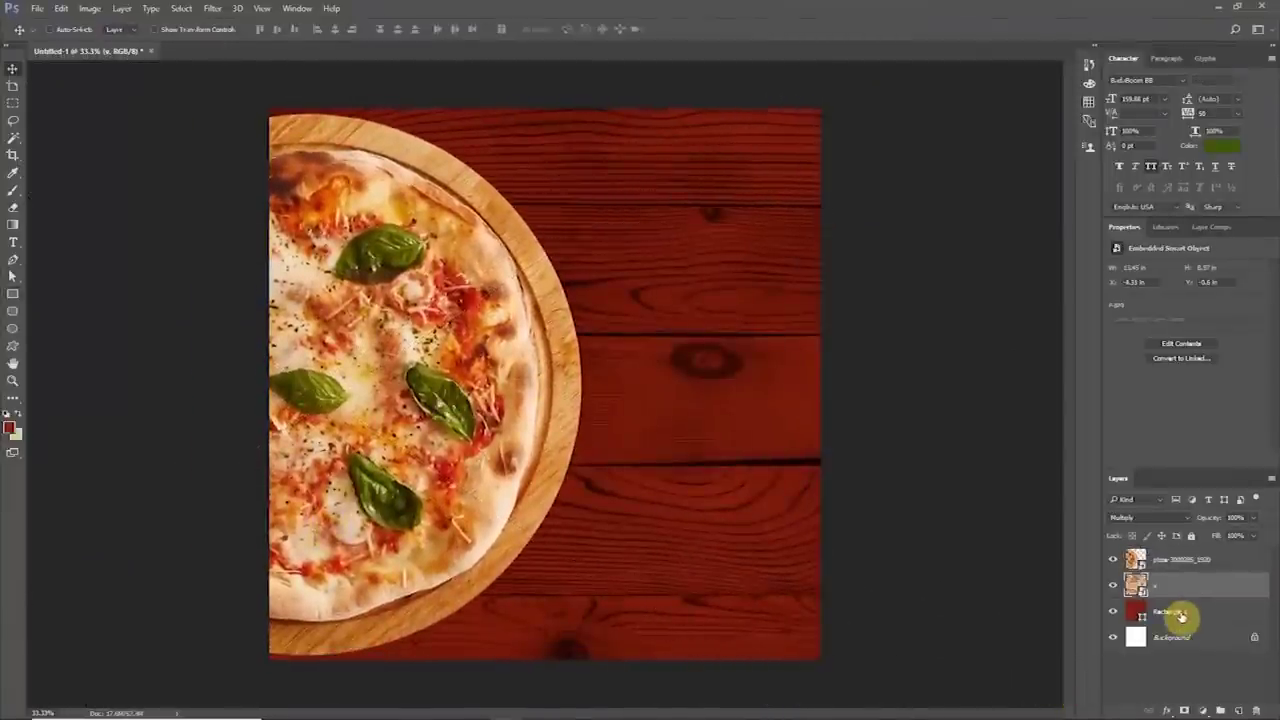
pyautogui.click(1180, 612)
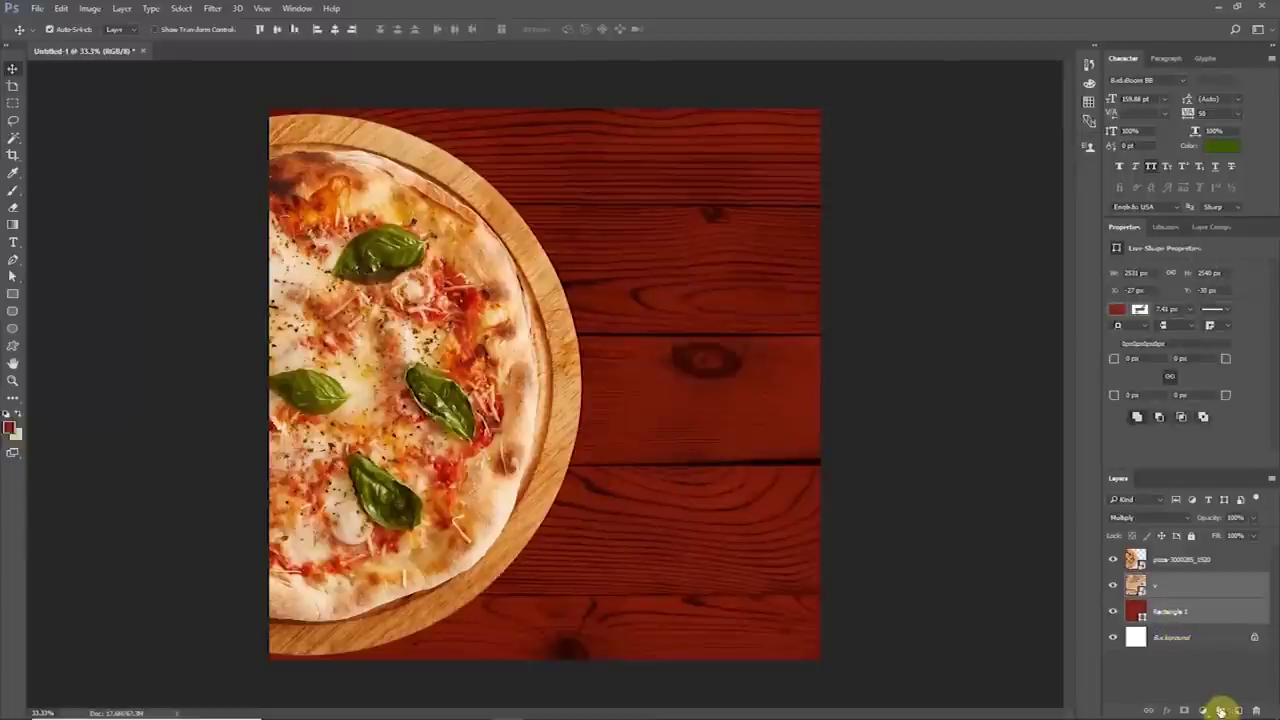
pyautogui.click(1220, 711)
pyautogui.doubleClick(1166, 583)
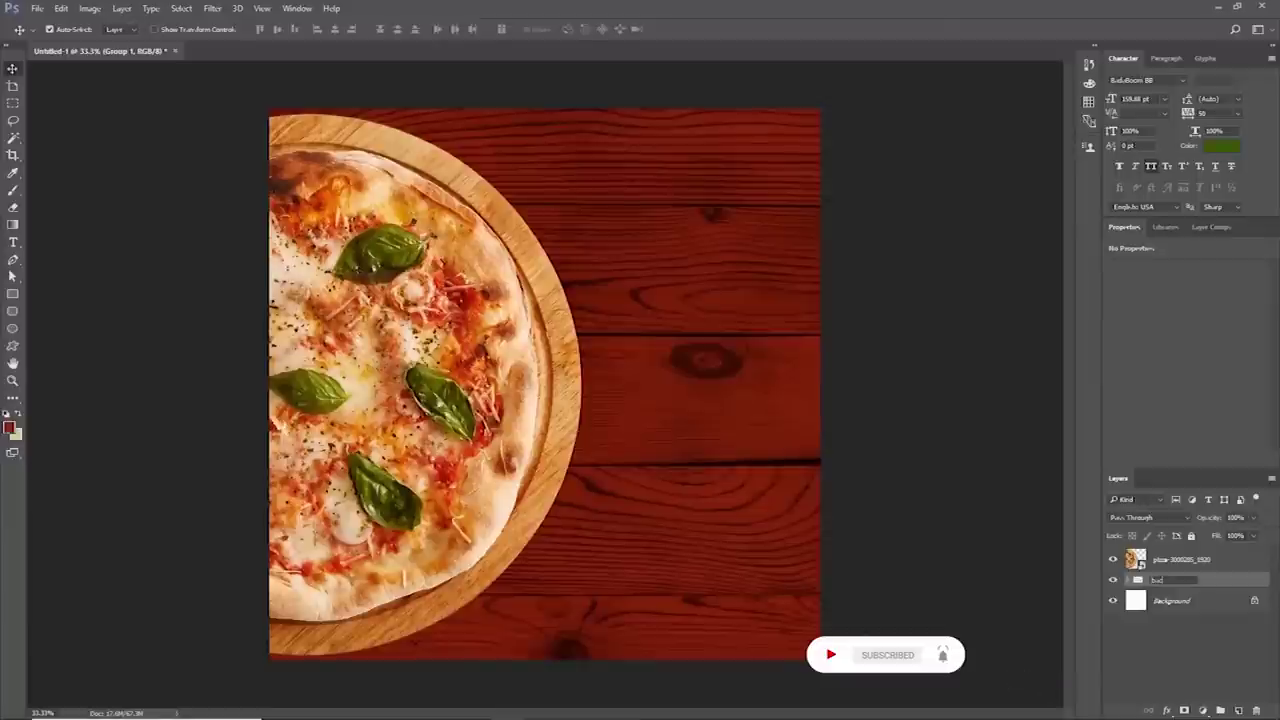
pyautogui.write('kground')
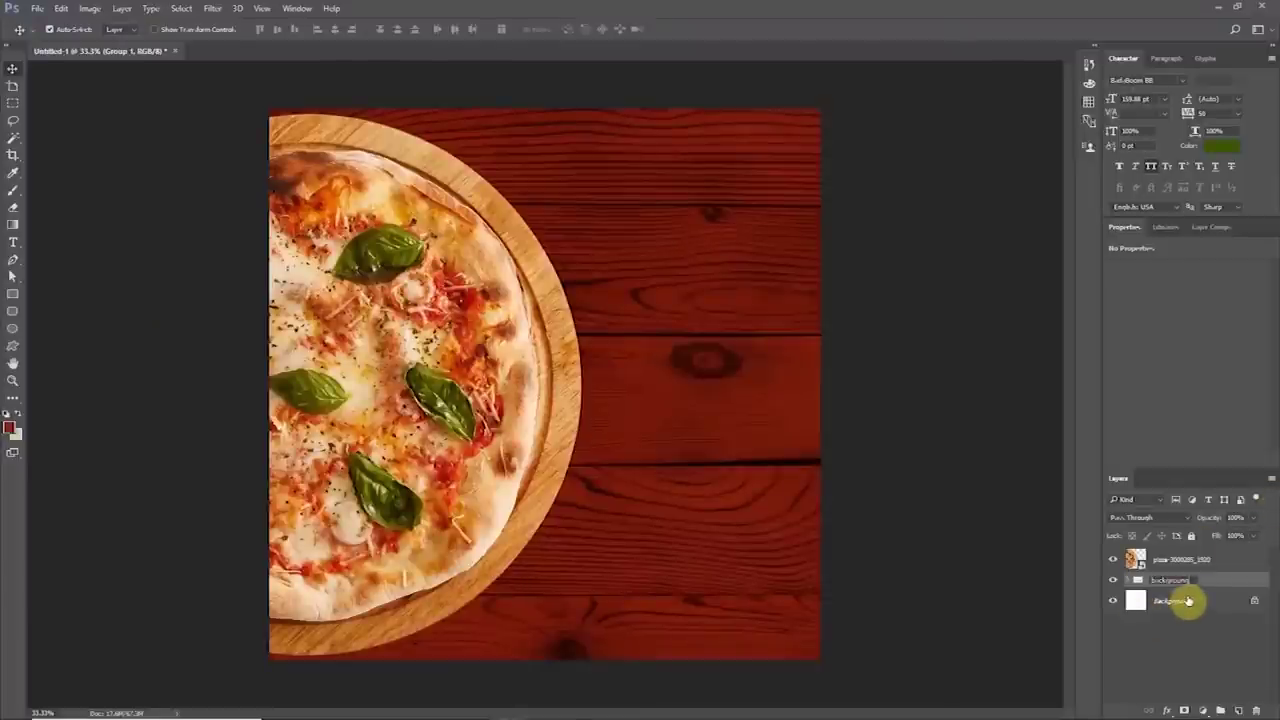
pyautogui.press('Return')
pyautogui.rightClick(1118, 586)
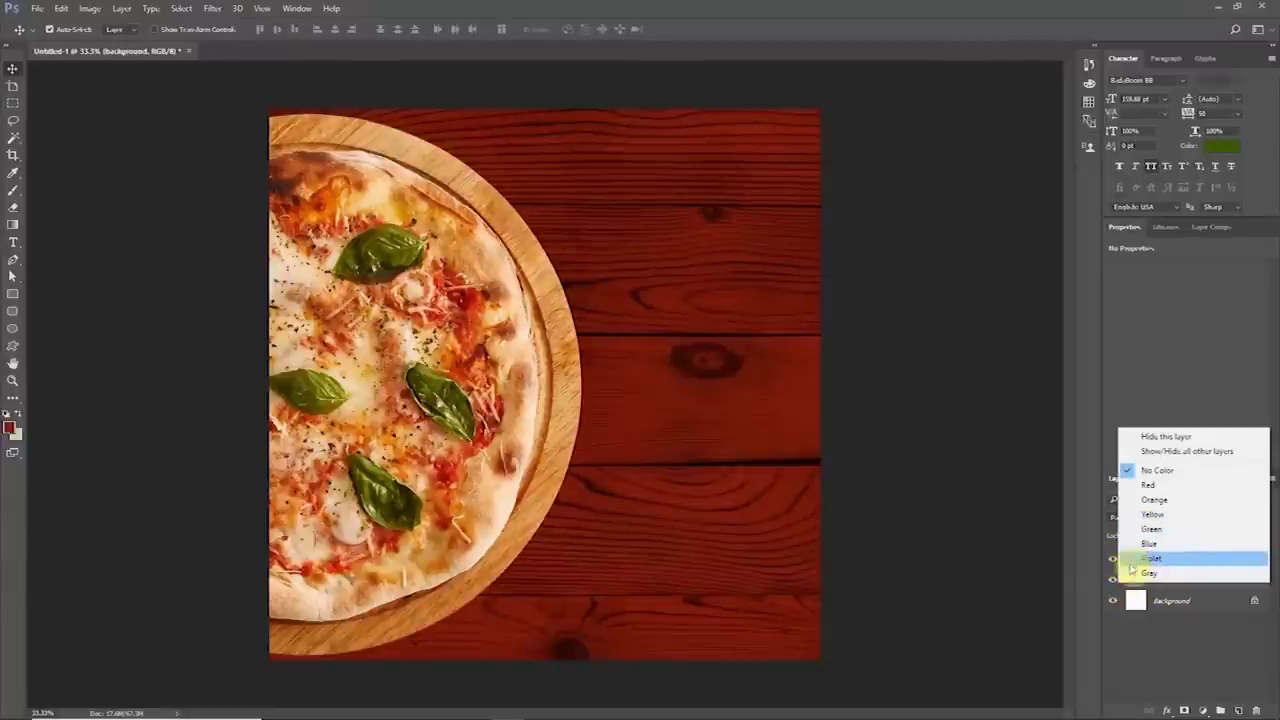
pyautogui.click(1138, 486)
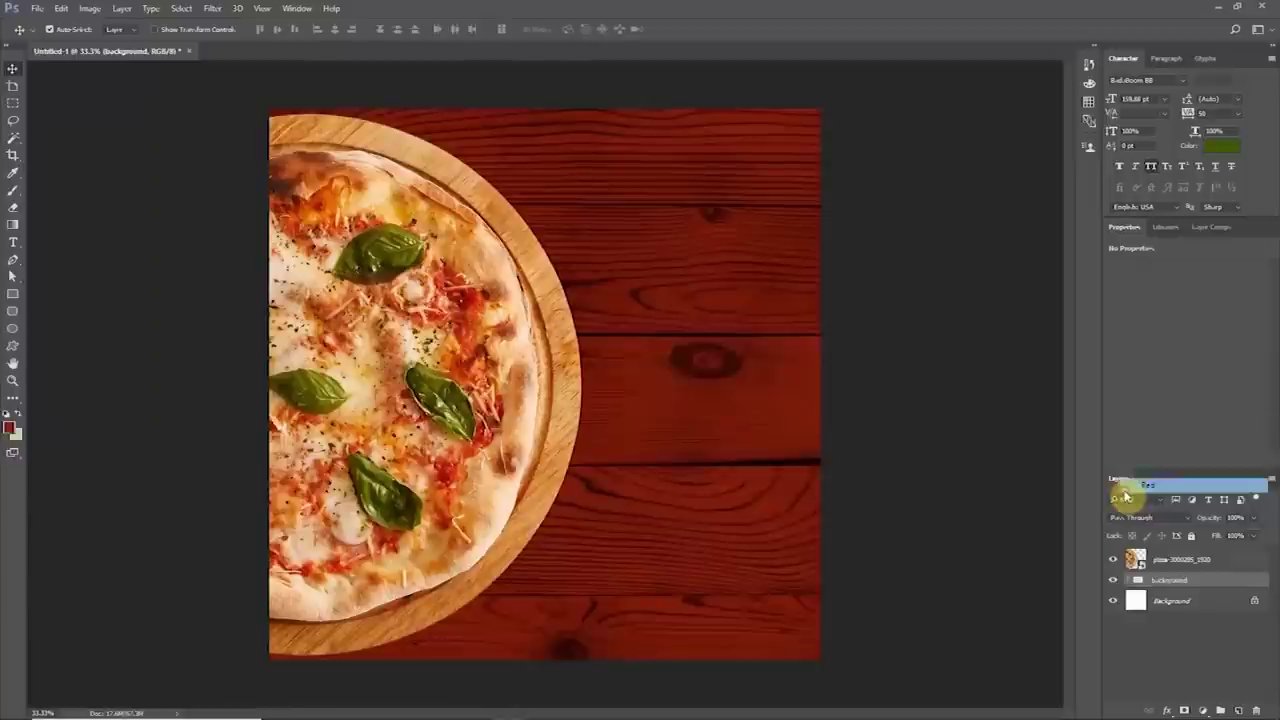
# Step: Add a drop shadow to the pizza layer, lit from almost directly above, and fine-tune its size, distance and opacity
pyautogui.click(1222, 568)
pyautogui.doubleClick(1238, 568)
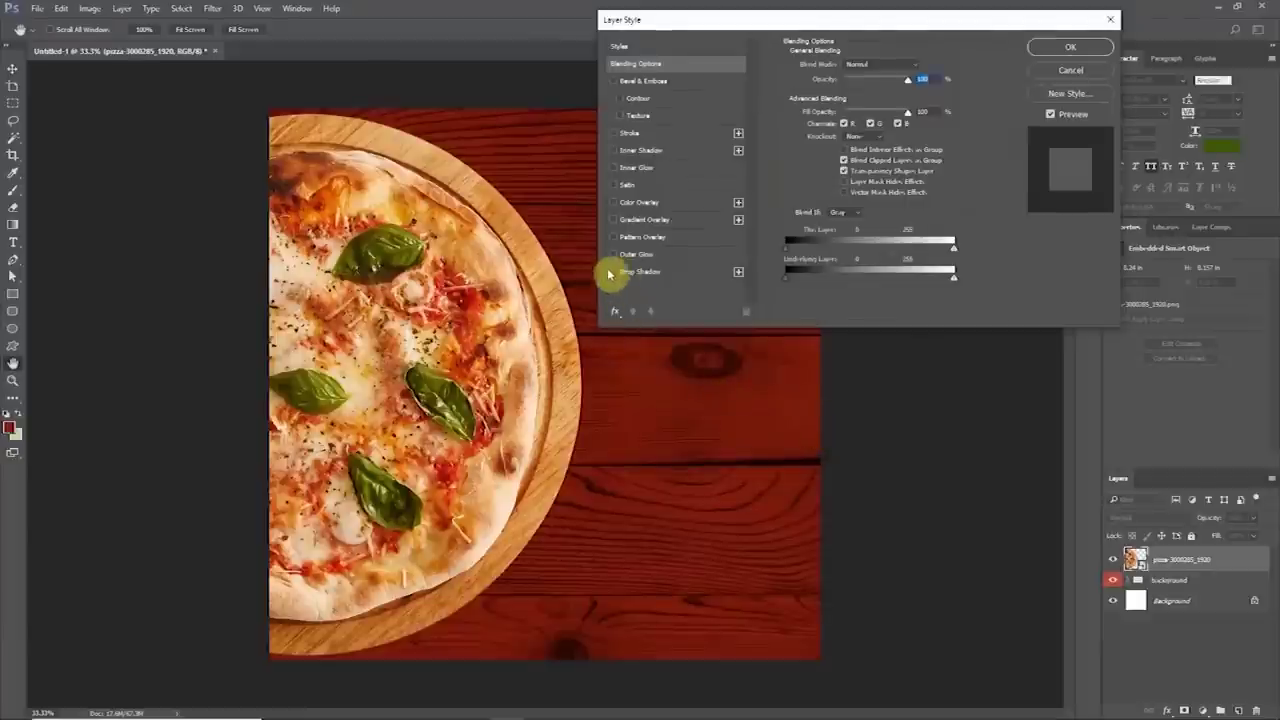
pyautogui.click(613, 273)
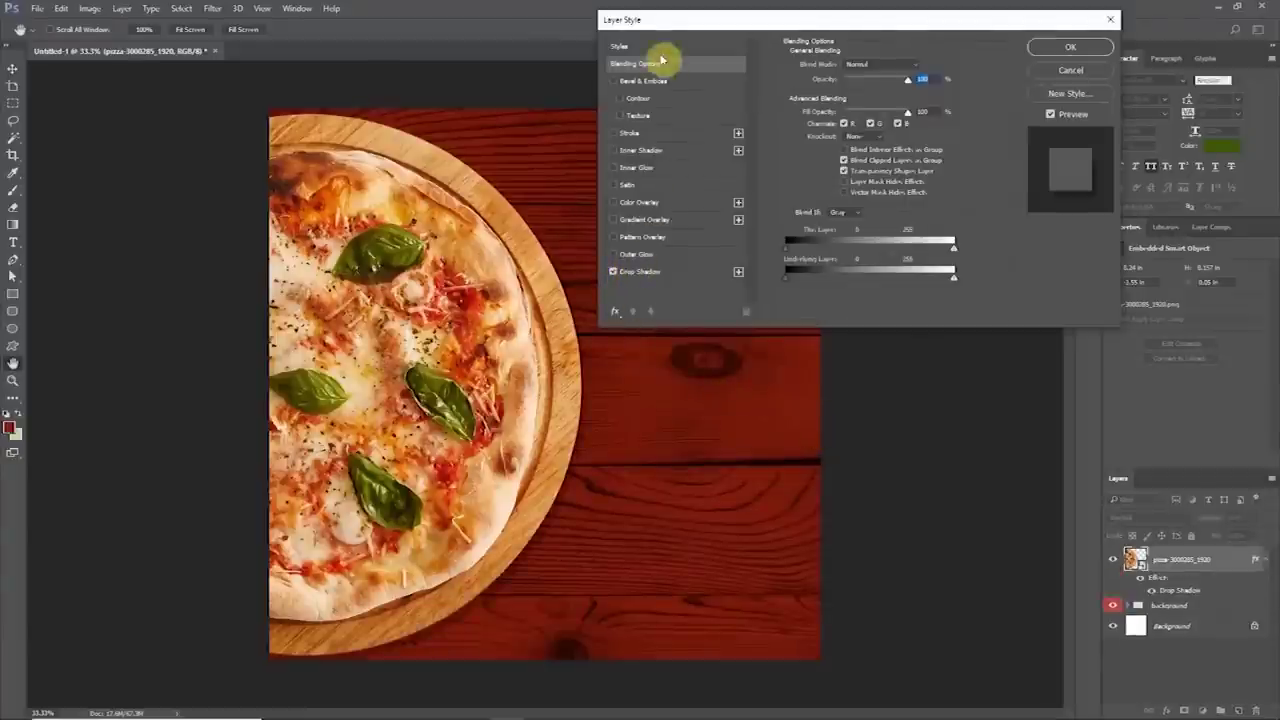
pyautogui.moveTo(675, 22); pyautogui.dragTo(899, 21)
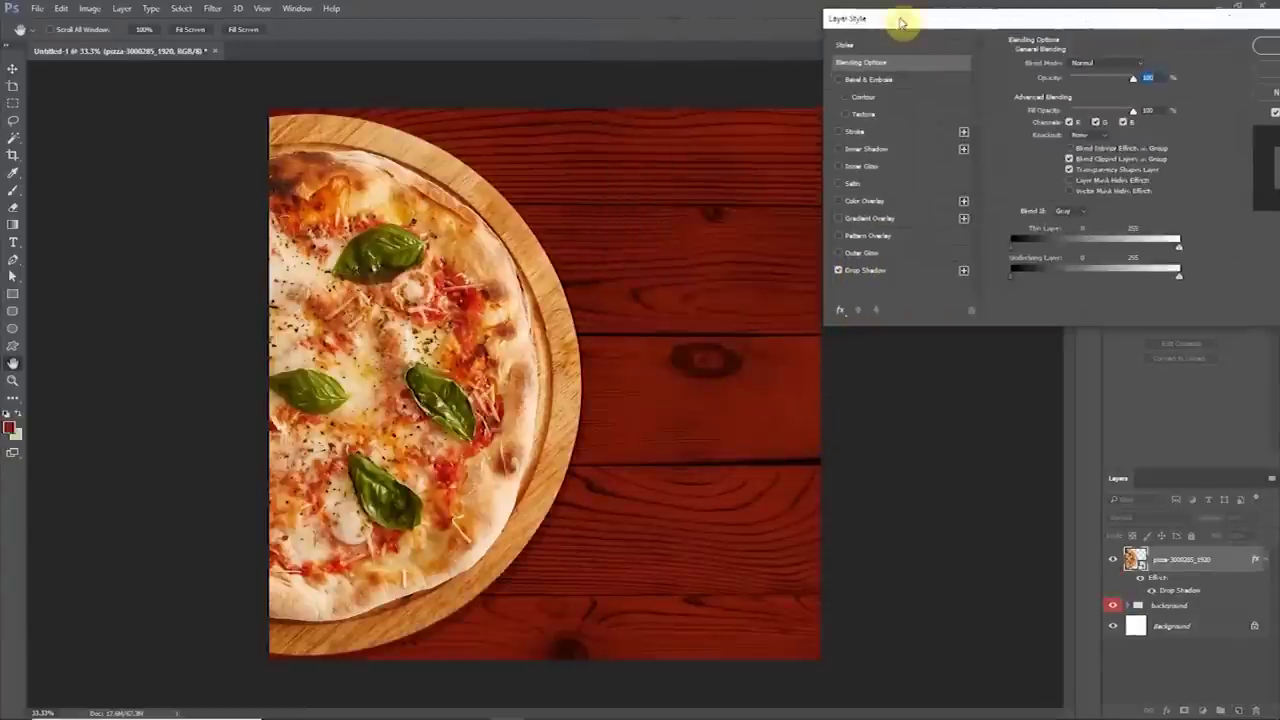
pyautogui.click(866, 270)
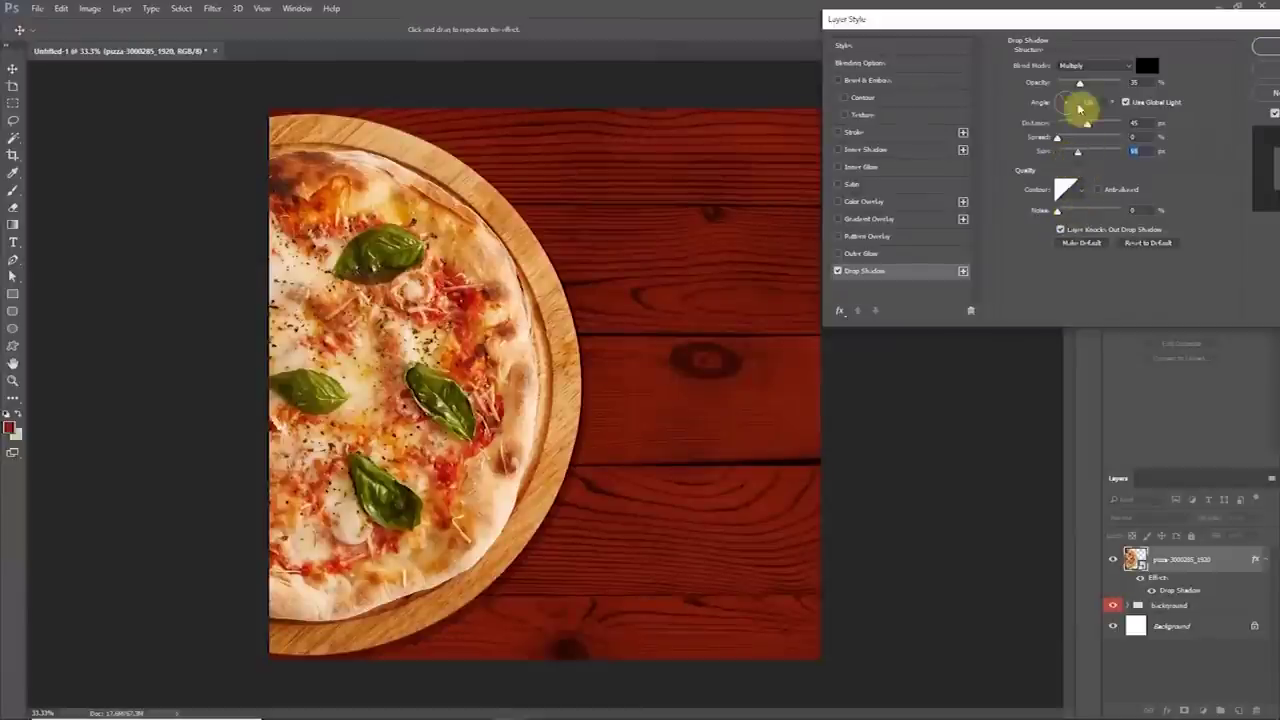
pyautogui.moveTo(1067, 97); pyautogui.dragTo(1066, 96)
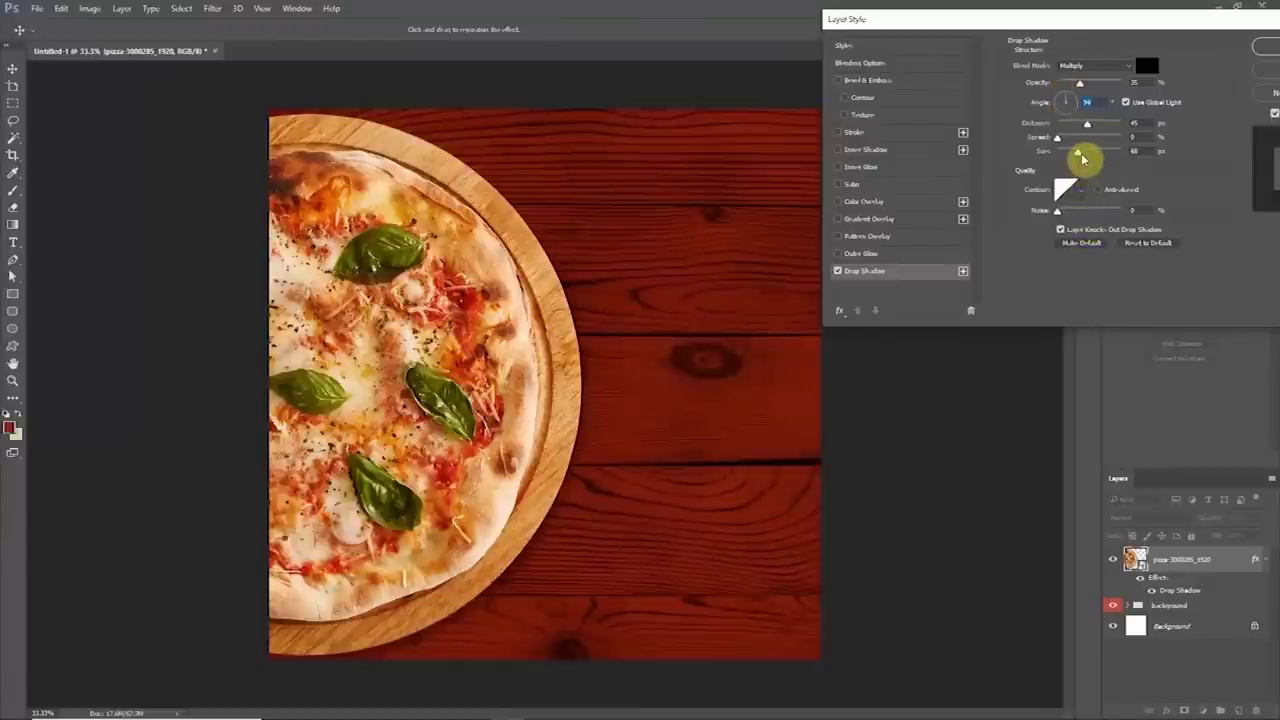
pyautogui.moveTo(1081, 156)
pyautogui.mouseDown()
pyautogui.moveTo(1034, 160)
pyautogui.moveTo(1070, 160)
pyautogui.moveTo(1060, 126)
pyautogui.moveTo(1023, 134)
pyautogui.moveTo(1109, 135)
pyautogui.moveTo(1080, 134)
pyautogui.mouseUp()
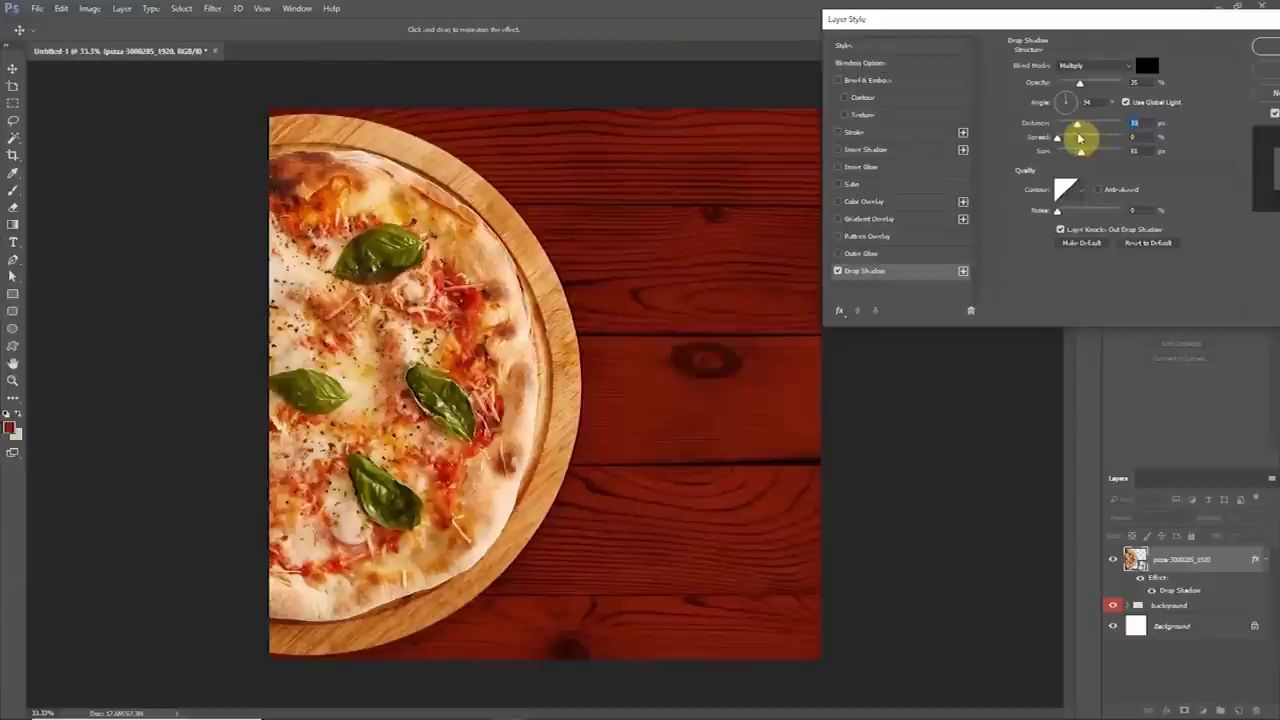
pyautogui.moveTo(1081, 88); pyautogui.dragTo(1077, 127)
pyautogui.moveTo(1062, 19); pyautogui.dragTo(852, 75)
pyautogui.click(1100, 102)
# Step: Shift the pizza slightly left and separate its drop shadow into its own layer
pyautogui.moveTo(344, 400)
pyautogui.mouseDown()
pyautogui.moveTo(367, 400)
pyautogui.moveTo(328, 400)
pyautogui.mouseUp()
pyautogui.rightClick(1170, 593)
pyautogui.click(1174, 549)
pyautogui.press('Return')
# Step: Apply a drop shadow effect to the pizza layer again
pyautogui.doubleClick(1233, 566)
pyautogui.click(638, 318)
pyautogui.click(1094, 92)
# Step: Transform the separated pizza shadow layer, extending it slightly upward and pulling in its lower edge
pyautogui.click(1194, 613)
pyautogui.hotkey('ctrl', 't')
pyautogui.moveTo(583, 94); pyautogui.dragTo(590, 80)
pyautogui.moveTo(583, 682); pyautogui.dragTo(577, 672)
pyautogui.press('Return')
# Step: Align the left edges of the MA, PIZ and ZA! text layers and move them slightly down
pyautogui.moveTo(1212, 520); pyautogui.dragTo(1180, 537)
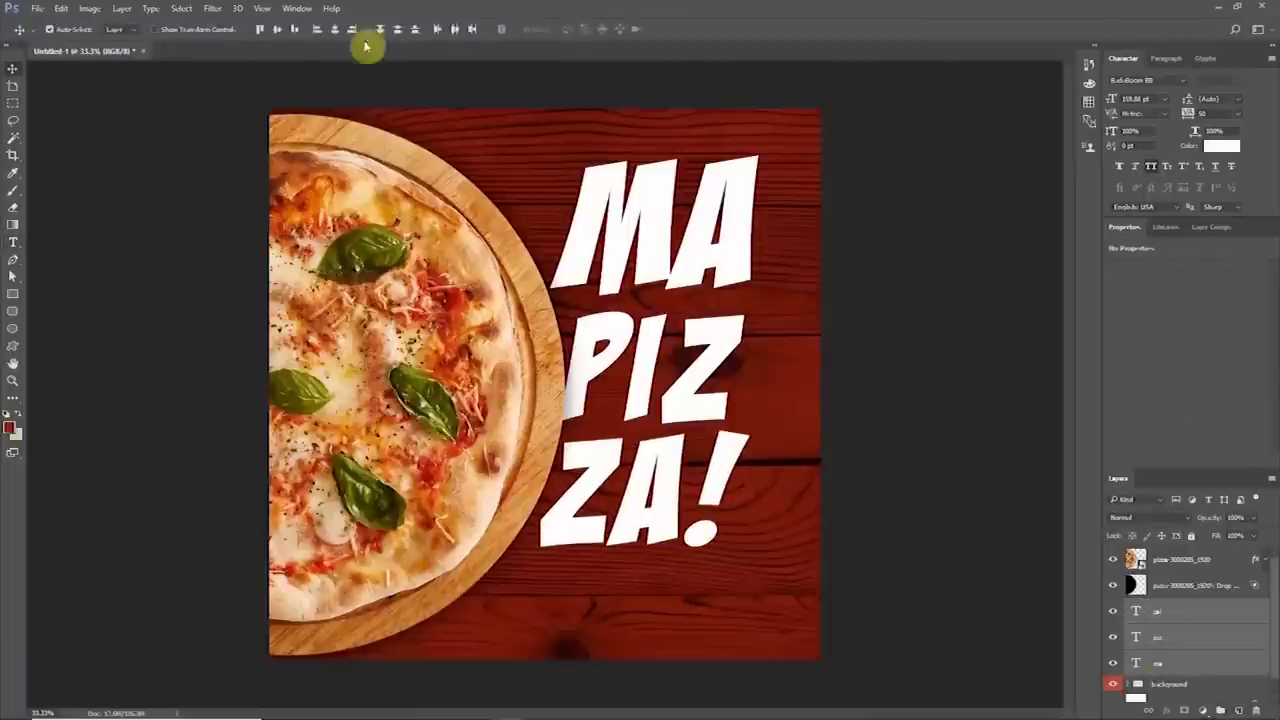
pyautogui.click(317, 30)
pyautogui.moveTo(643, 511); pyautogui.dragTo(644, 525)
# Step: Recolour the three text layers golden yellow, RGB 197, 144, 2, starting from a colour sampled off the pizza board
pyautogui.click(1215, 146)
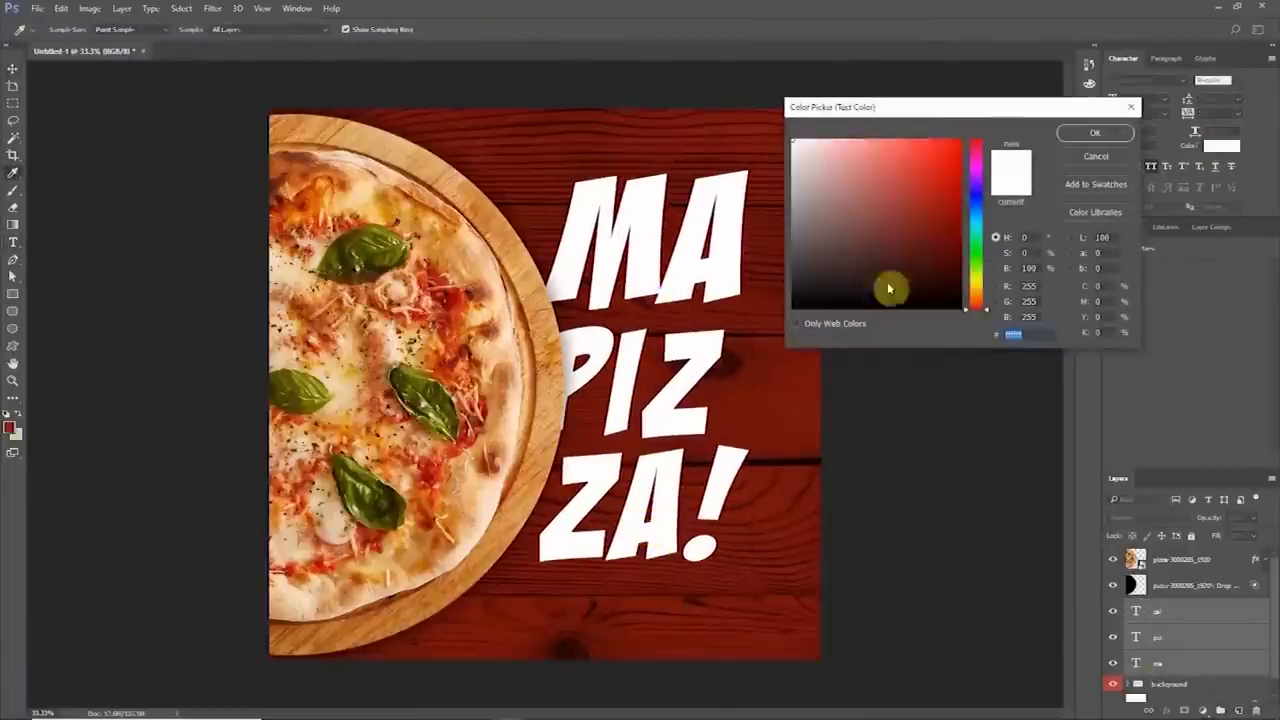
pyautogui.click(495, 220)
pyautogui.moveTo(976, 296); pyautogui.dragTo(974, 289)
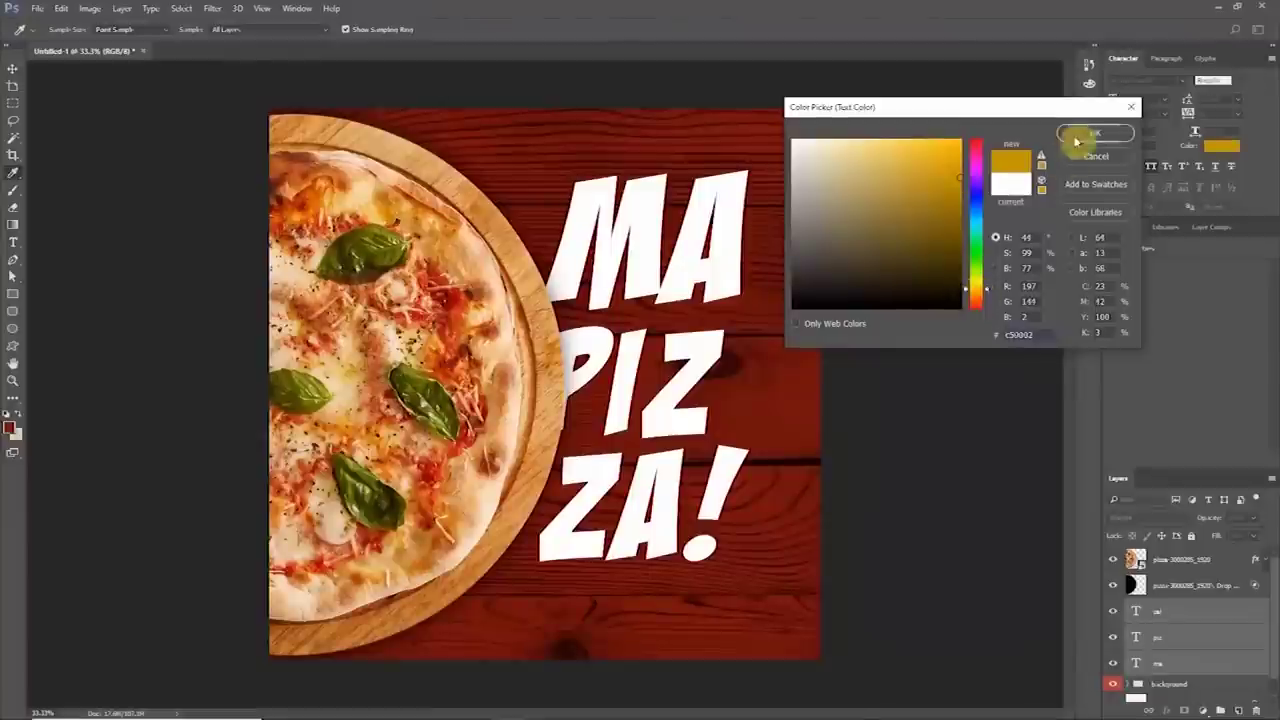
pyautogui.click(1090, 133)
# Step: Place the prepare-bare-wood-staining image from the stock pics folder above the text layers
pyautogui.hotkey('alt', 'Tab')
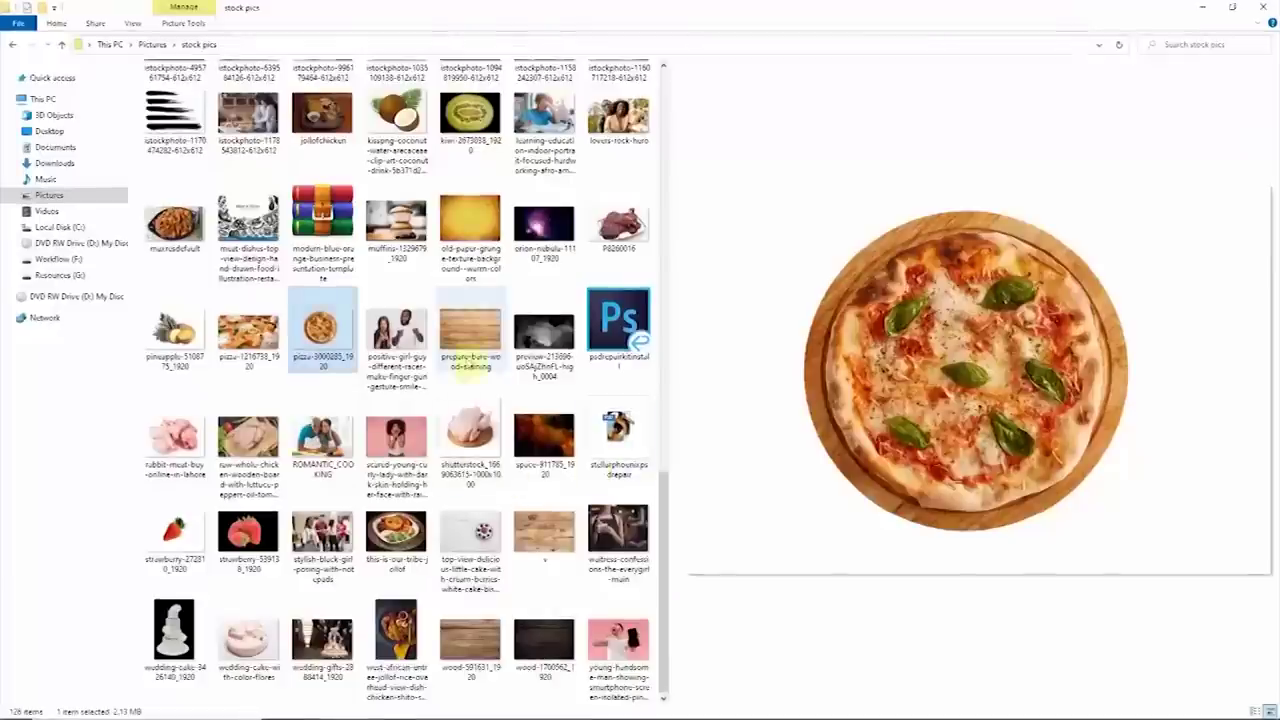
pyautogui.moveTo(473, 358); pyautogui.dragTo(512, 698)
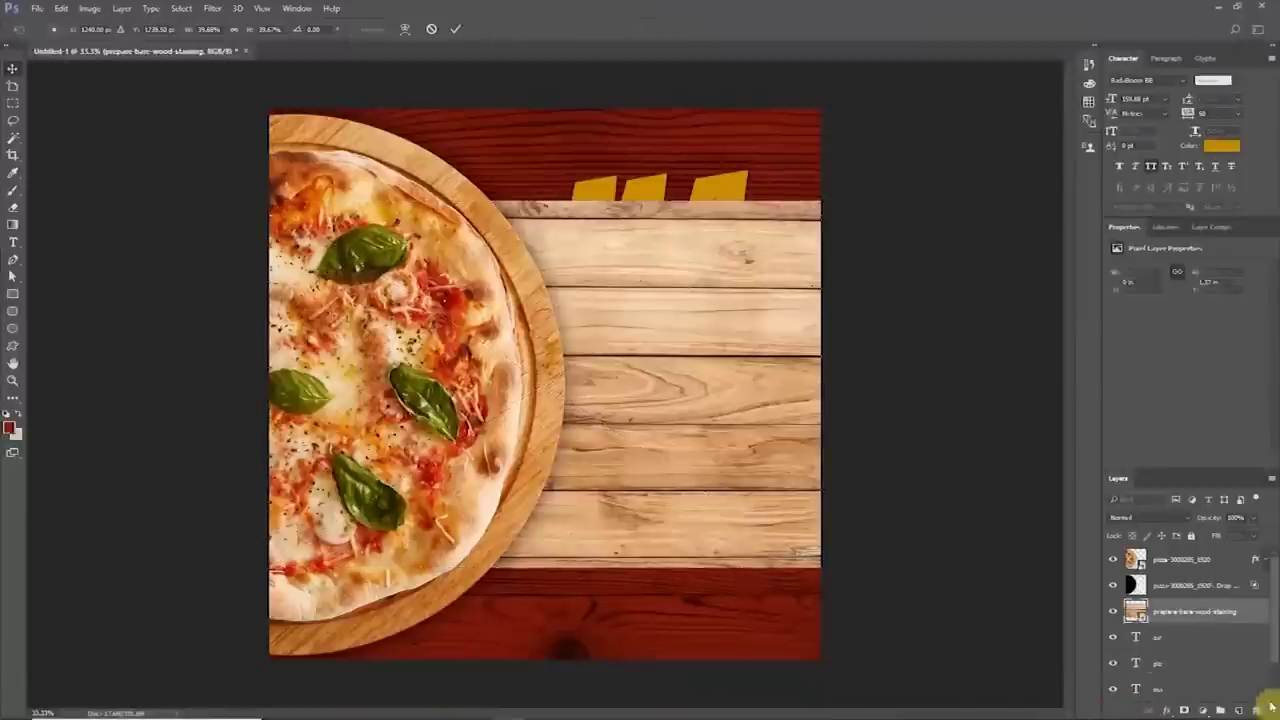
pyautogui.press('Return')
# Step: Group the three text layers and clip the light wood texture to the group
pyautogui.click(1175, 638)
pyautogui.keyDown('shift'); pyautogui.click(1175, 692); pyautogui.keyUp('shift')
pyautogui.hotkey('ctrl', 'g')
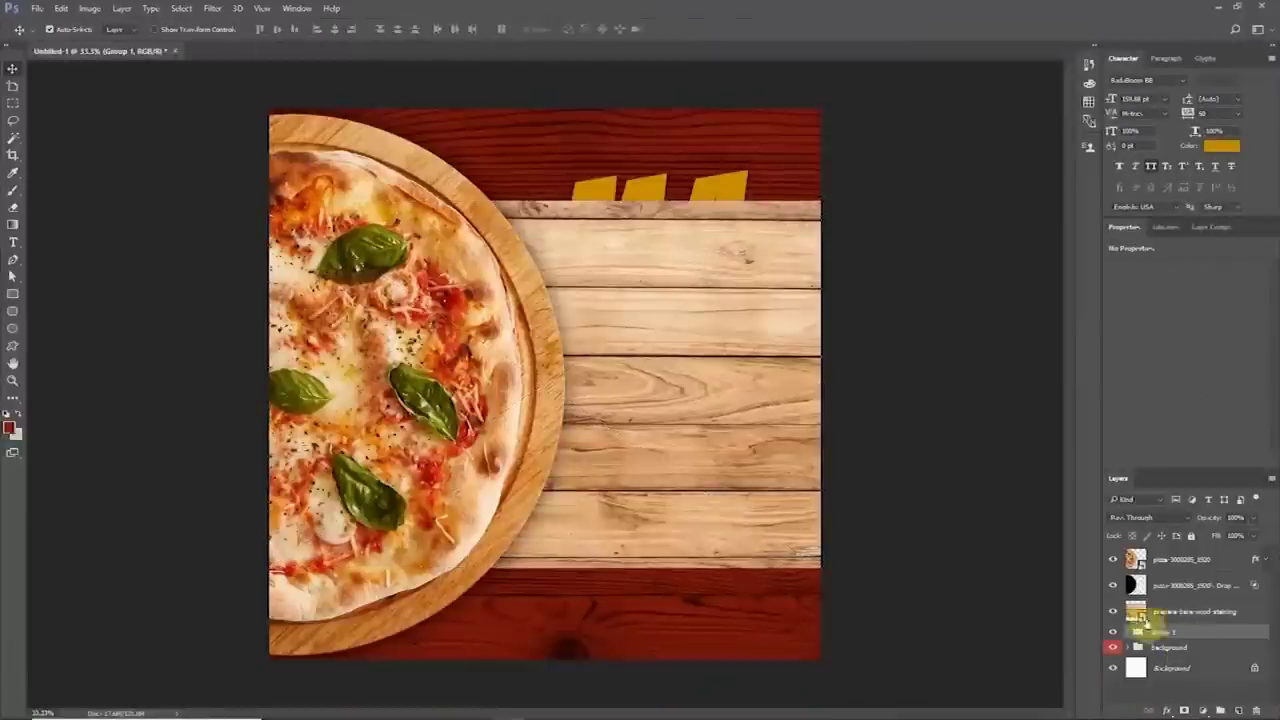
pyautogui.click(1146, 614)
pyautogui.keyDown('alt'); pyautogui.click(1138, 624); pyautogui.keyUp('alt')
# Step: Move the clipped wood texture up to cover the whole text and set its blend mode to Soft Light
pyautogui.hotkey('ctrl', 't')
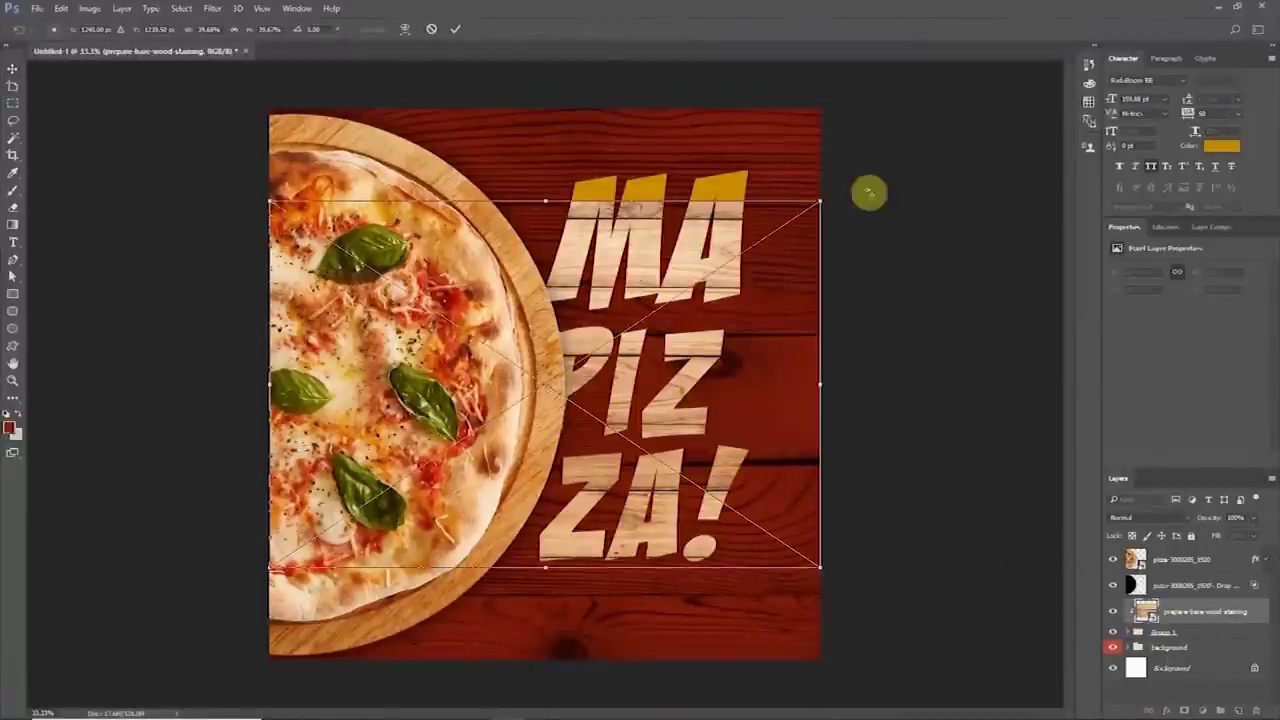
pyautogui.moveTo(608, 200); pyautogui.dragTo(581, 144)
pyautogui.press('Return')
pyautogui.click(1146, 518)
pyautogui.click(1116, 350)
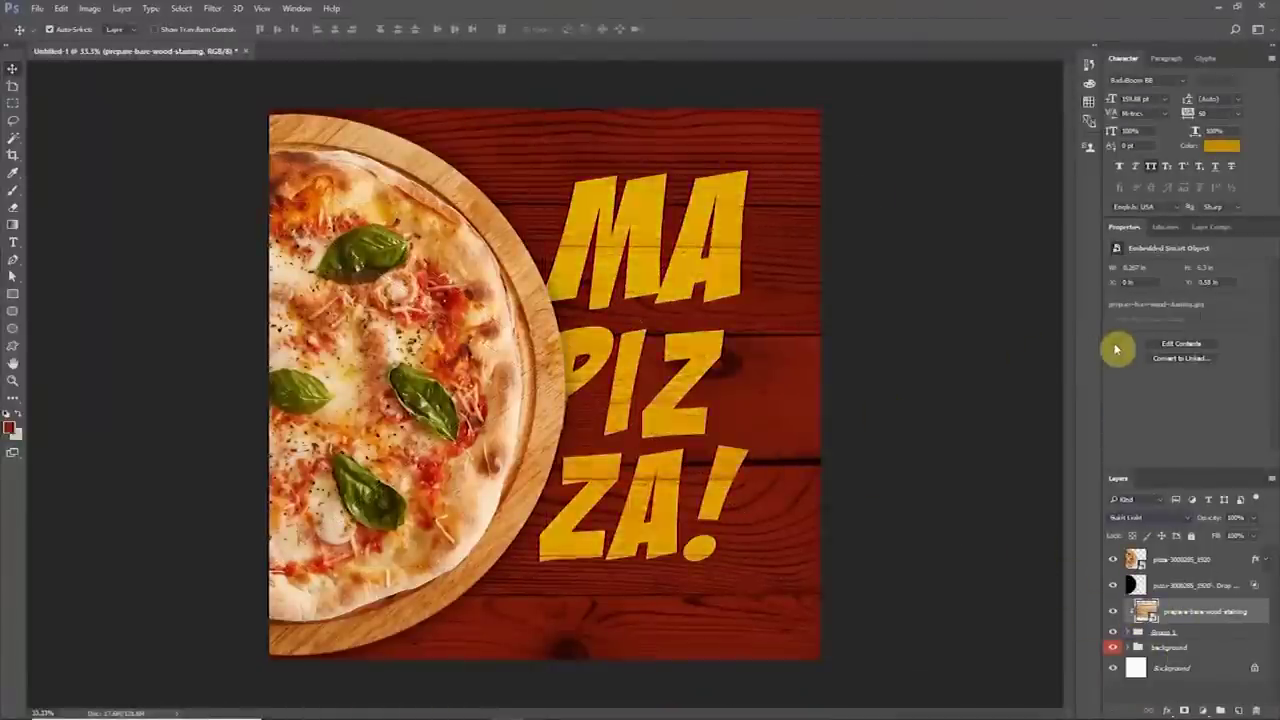
# Step: Add a drop shadow to the text group and set its colour to red a40b00
pyautogui.doubleClick(1208, 638)
pyautogui.moveTo(777, 70); pyautogui.dragTo(999, 66)
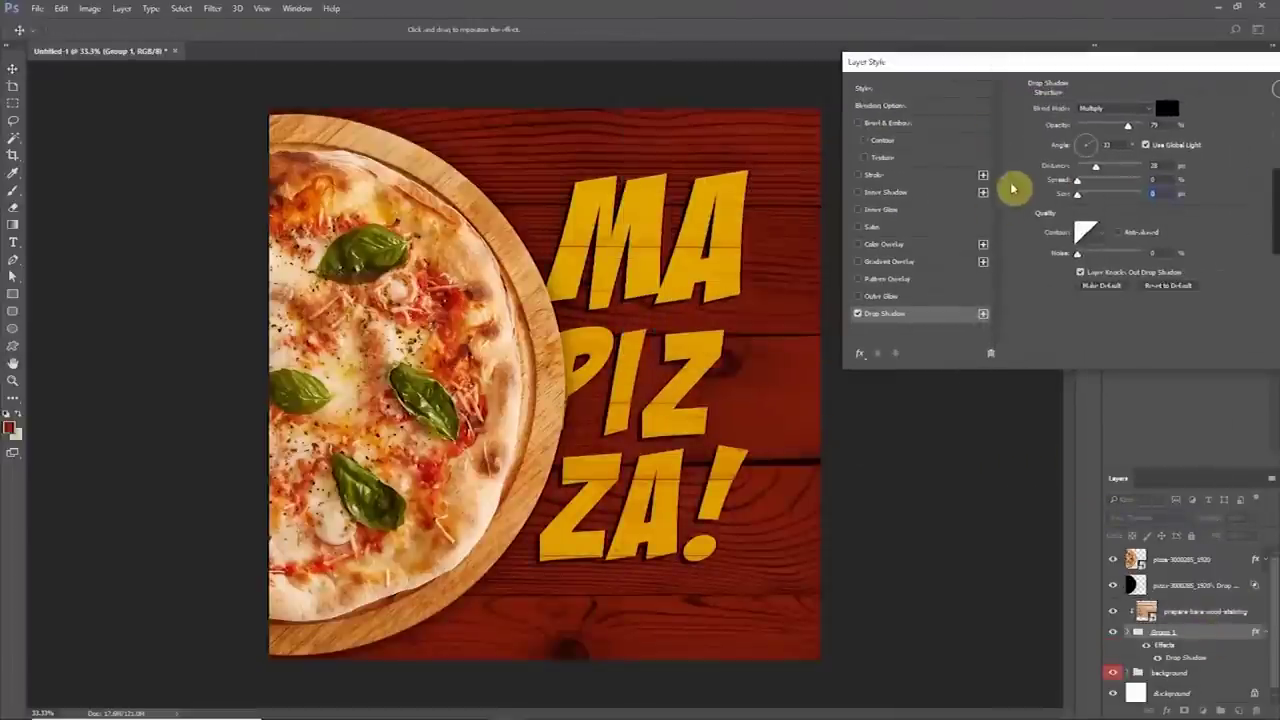
pyautogui.click(1168, 108)
pyautogui.click(952, 247)
pyautogui.click(1095, 133)
pyautogui.click(1096, 110)
pyautogui.click(1028, 201)
pyautogui.click(1112, 109)
pyautogui.click(1096, 162)
pyautogui.click(1170, 108)
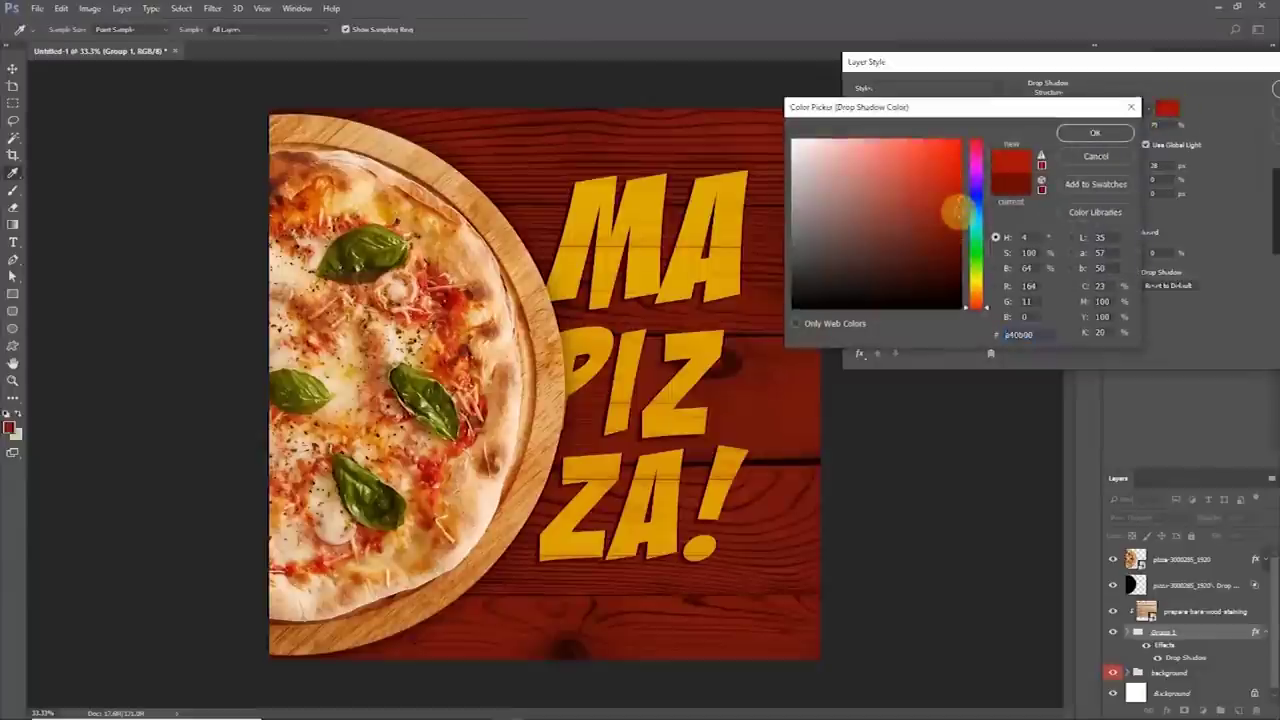
pyautogui.click(1097, 131)
# Step: Set the text shadow's angle to 153° and its distance to about 50 px
pyautogui.moveTo(1096, 166)
pyautogui.mouseDown()
pyautogui.moveTo(1120, 168)
pyautogui.moveTo(1094, 143)
pyautogui.moveTo(1080, 148)
pyautogui.moveTo(1110, 167)
pyautogui.mouseUp()
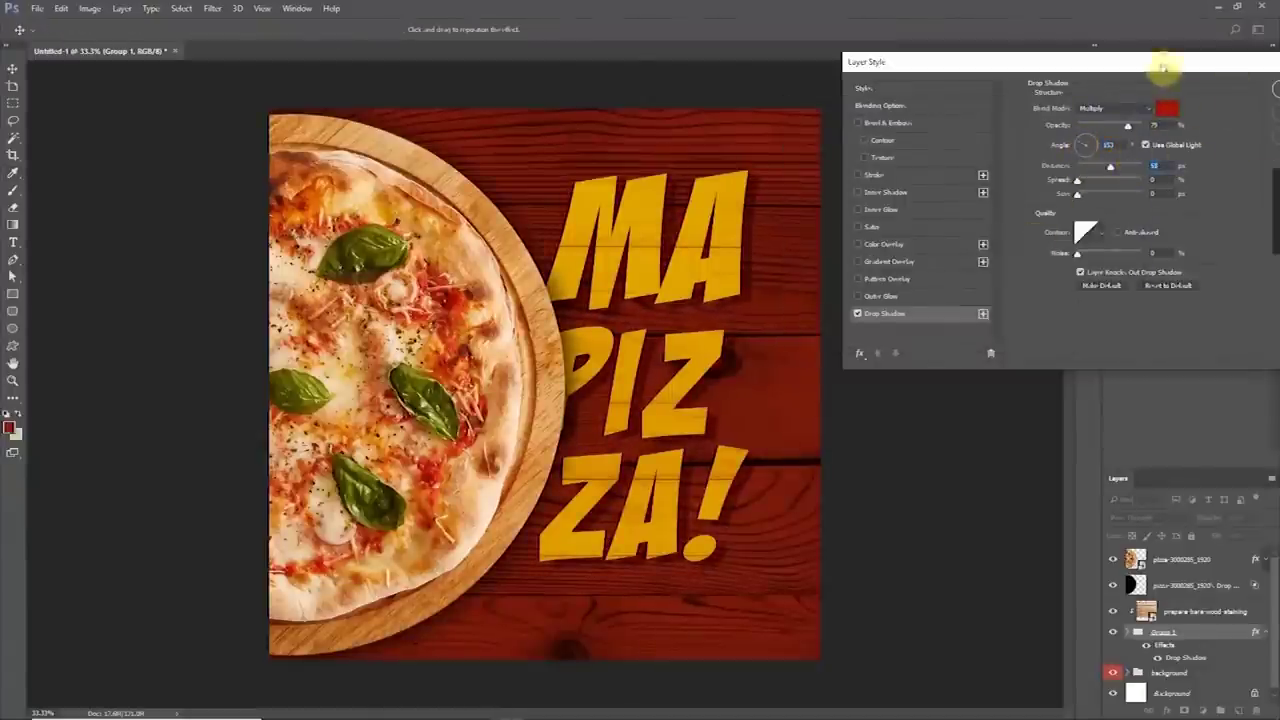
pyautogui.moveTo(1150, 69); pyautogui.dragTo(881, 17)
pyautogui.hotkey('ctrl', '+')
pyautogui.moveTo(846, 386); pyautogui.dragTo(573, 383)
pyautogui.moveTo(766, 15); pyautogui.dragTo(897, 53)
pyautogui.moveTo(624, 371); pyautogui.dragTo(673, 368)
pyautogui.moveTo(974, 154); pyautogui.dragTo(973, 155)
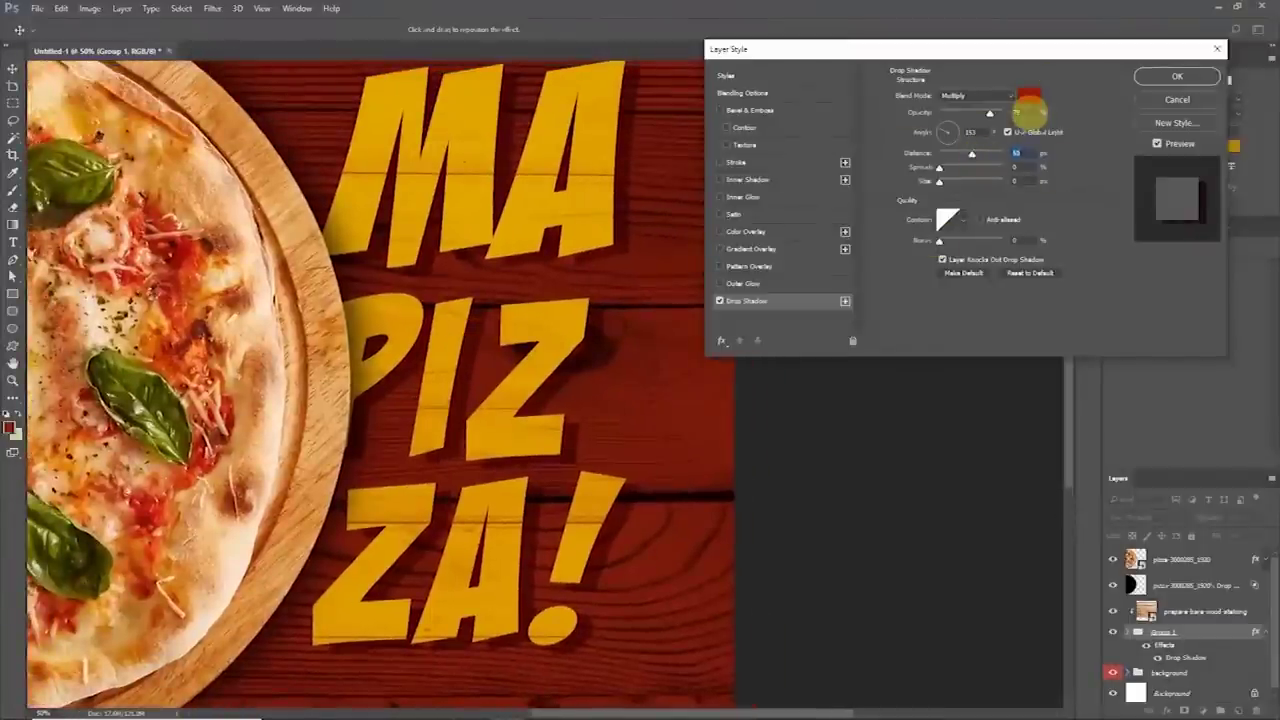
# Step: Try the other blend modes on the text group's drop shadow, down to Luminosity and back, and close the layer style
pyautogui.click(968, 95)
pyautogui.click(945, 150)
pyautogui.press('Down')
pyautogui.press('Down')
pyautogui.press('Down')
pyautogui.press('Down')
pyautogui.press('Down')
pyautogui.press('Down')
pyautogui.press('Down')
pyautogui.press('Down')
pyautogui.press('Down')
pyautogui.press('Down')
pyautogui.press('Down')
pyautogui.press('Down')
pyautogui.press('Down')
pyautogui.press('Down')
pyautogui.press('Down')
pyautogui.press('Down')
pyautogui.press('Down')
pyautogui.press('Down')
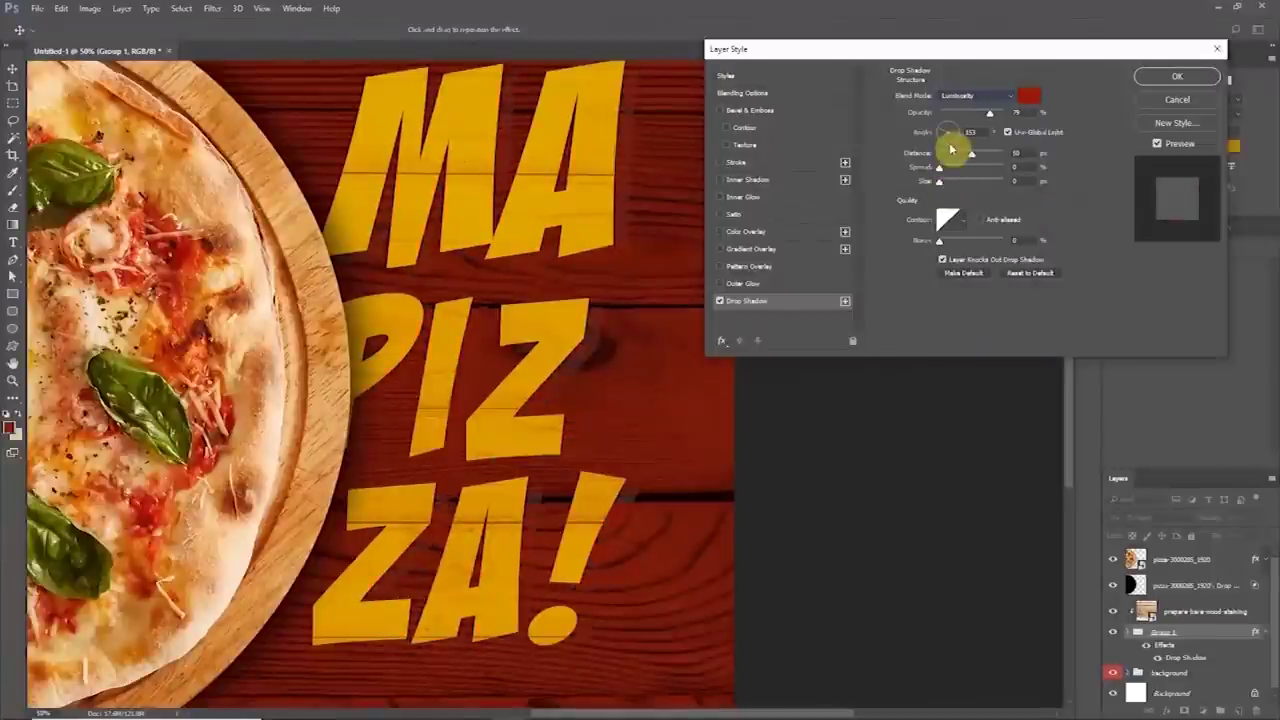
pyautogui.press('Up')
pyautogui.press('Up')
pyautogui.press('Up')
pyautogui.press('Up')
pyautogui.press('Up')
pyautogui.press('Up')
pyautogui.press('Up')
pyautogui.press('Up')
pyautogui.press('Up')
pyautogui.press('Up')
pyautogui.press('Up')
pyautogui.press('Up')
pyautogui.press('Up')
pyautogui.press('Up')
pyautogui.press('Up')
pyautogui.press('Up')
pyautogui.press('Up')
pyautogui.press('Up')
pyautogui.press('Up')
pyautogui.press('Up')
pyautogui.click(967, 114)
pyautogui.click(1147, 82)
# Step: Reopen the text group's drop shadow, copy its colour's hex code and confirm the layer style
pyautogui.doubleClick(1172, 658)
pyautogui.click(1030, 94)
pyautogui.click(1095, 134)
pyautogui.click(1030, 95)
pyautogui.moveTo(1044, 334); pyautogui.dragTo(994, 335)
pyautogui.rightClick(1016, 333)
pyautogui.click(1045, 377)
pyautogui.click(1095, 133)
pyautogui.click(1177, 77)
# Step: Start a Pen tool path from the lower-left corner of the letter A in MA to its shadow
pyautogui.moveTo(641, 497); pyautogui.dragTo(615, 500)
pyautogui.hotkey('ctrl', '+')
pyautogui.press('p')
pyautogui.click(468, 233)
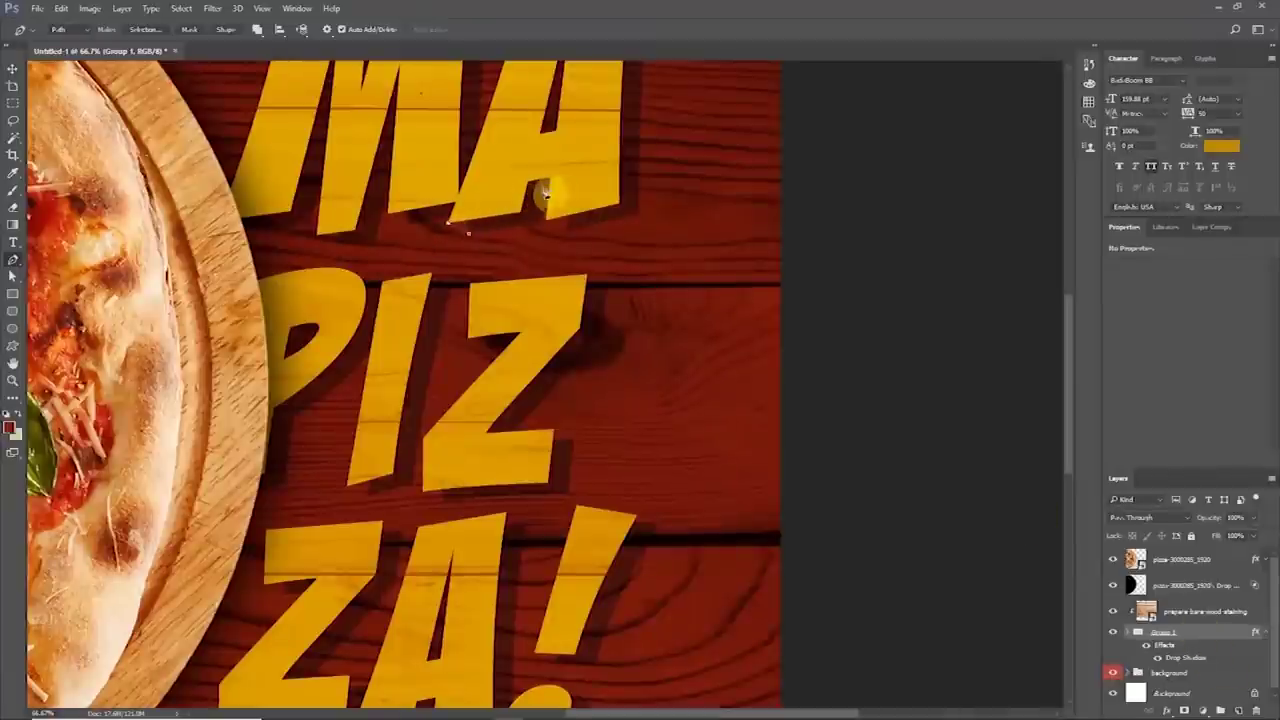
# Step: Try to continue the path along the letter A's right leg and undo the added points
pyautogui.click(567, 232)
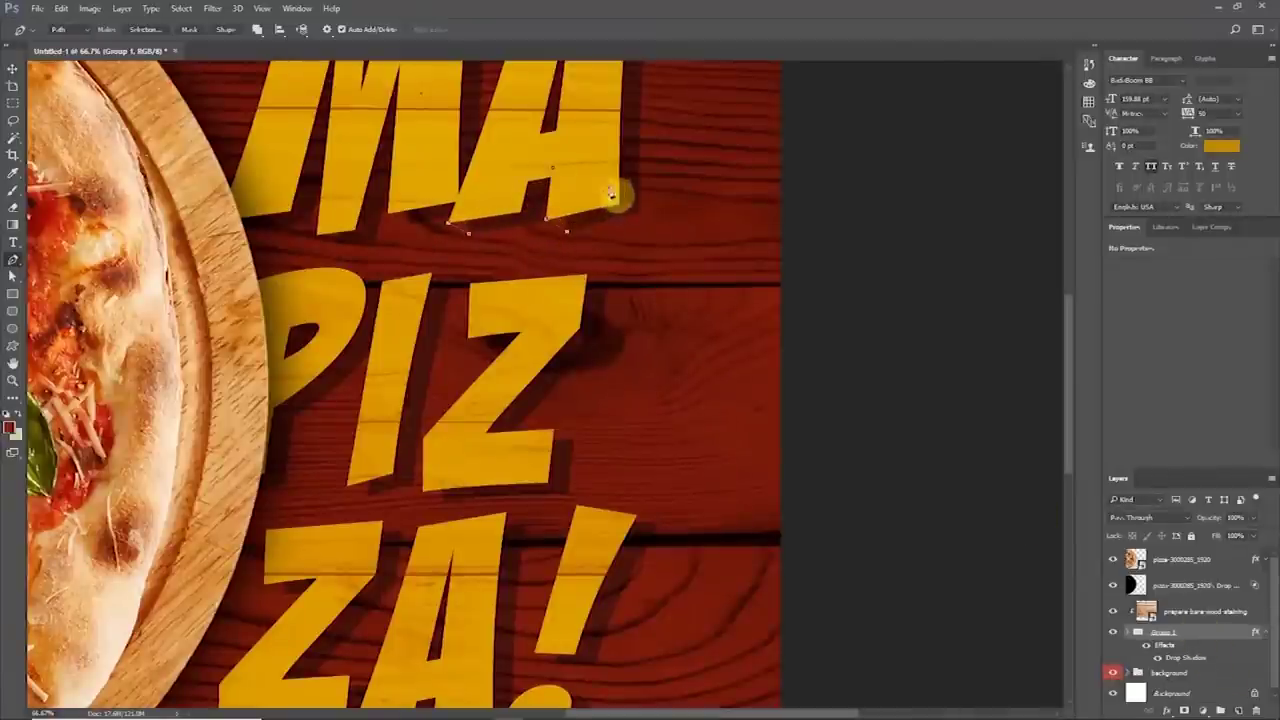
pyautogui.click(608, 186)
pyautogui.scroll(1, 590, 212)
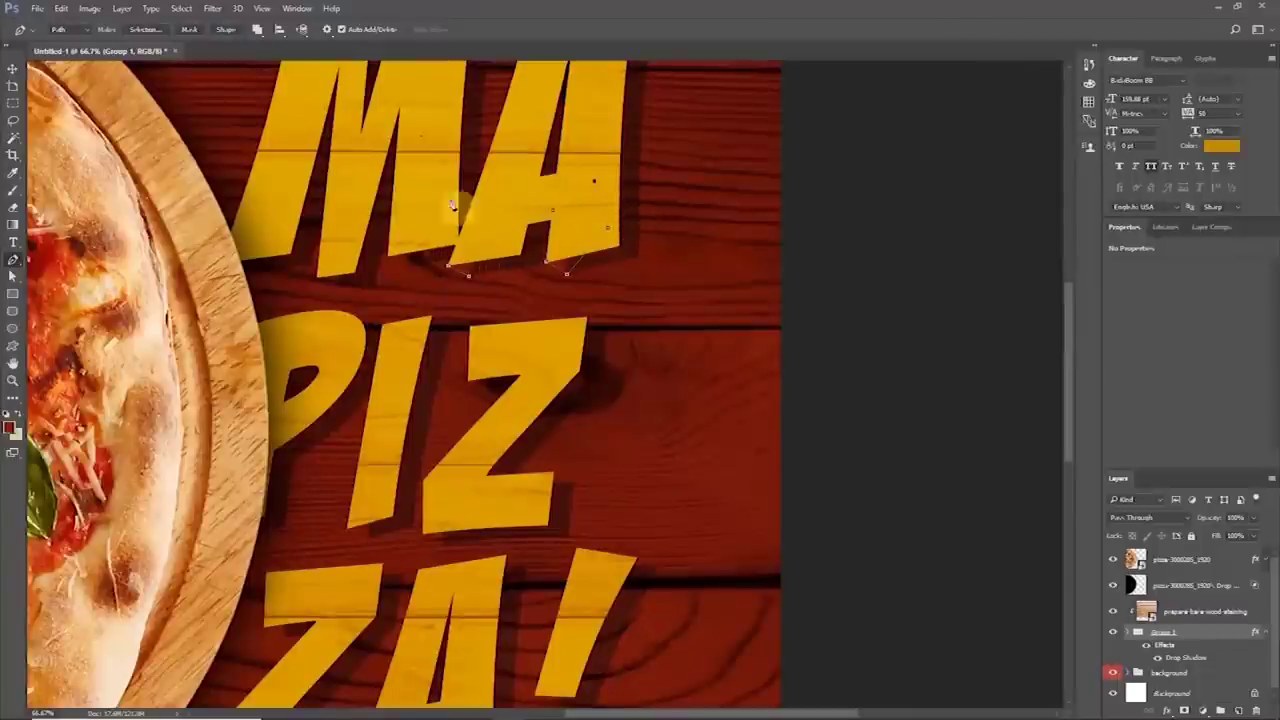
pyautogui.click(468, 275)
pyautogui.hotkey('ctrl', 'alt', 'z')
pyautogui.hotkey('ctrl', 'alt', 'z')
pyautogui.hotkey('ctrl', 'alt', 'z')
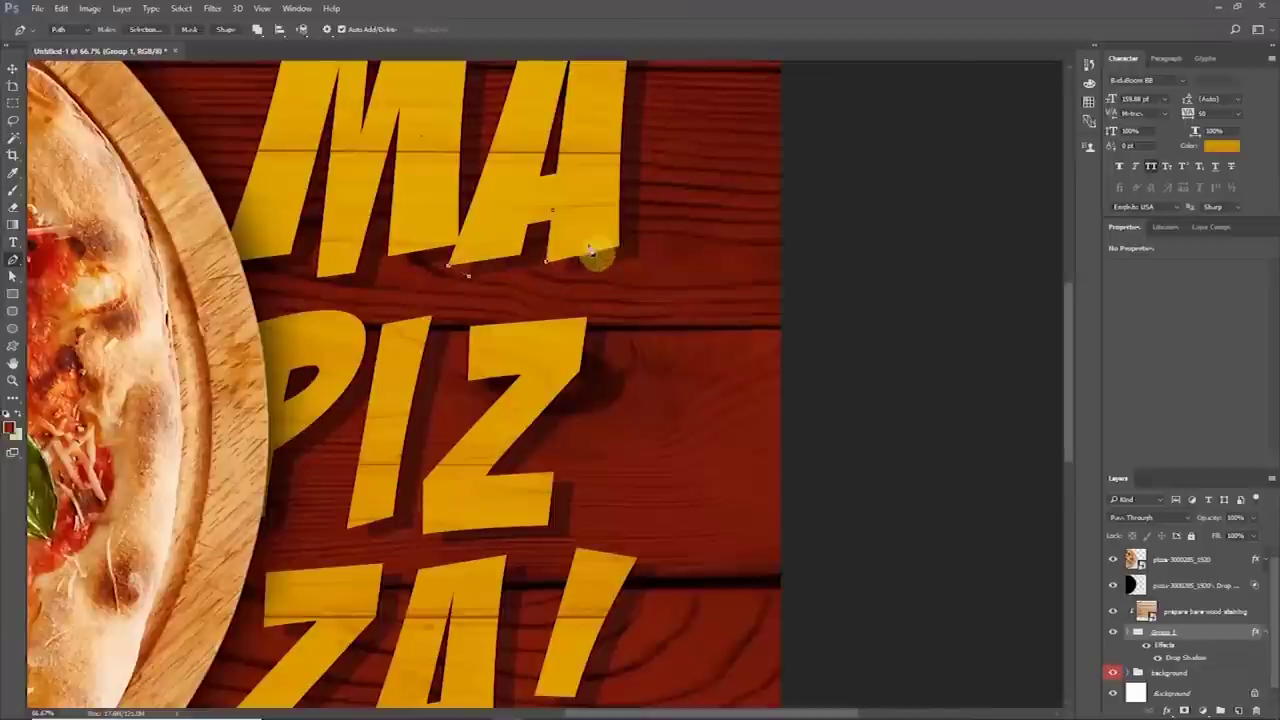
# Step: Close the path at the A's lower-left corner, convert it to a shape layer beneath the text group and confirm its red fill, 950a00
pyautogui.click(482, 240)
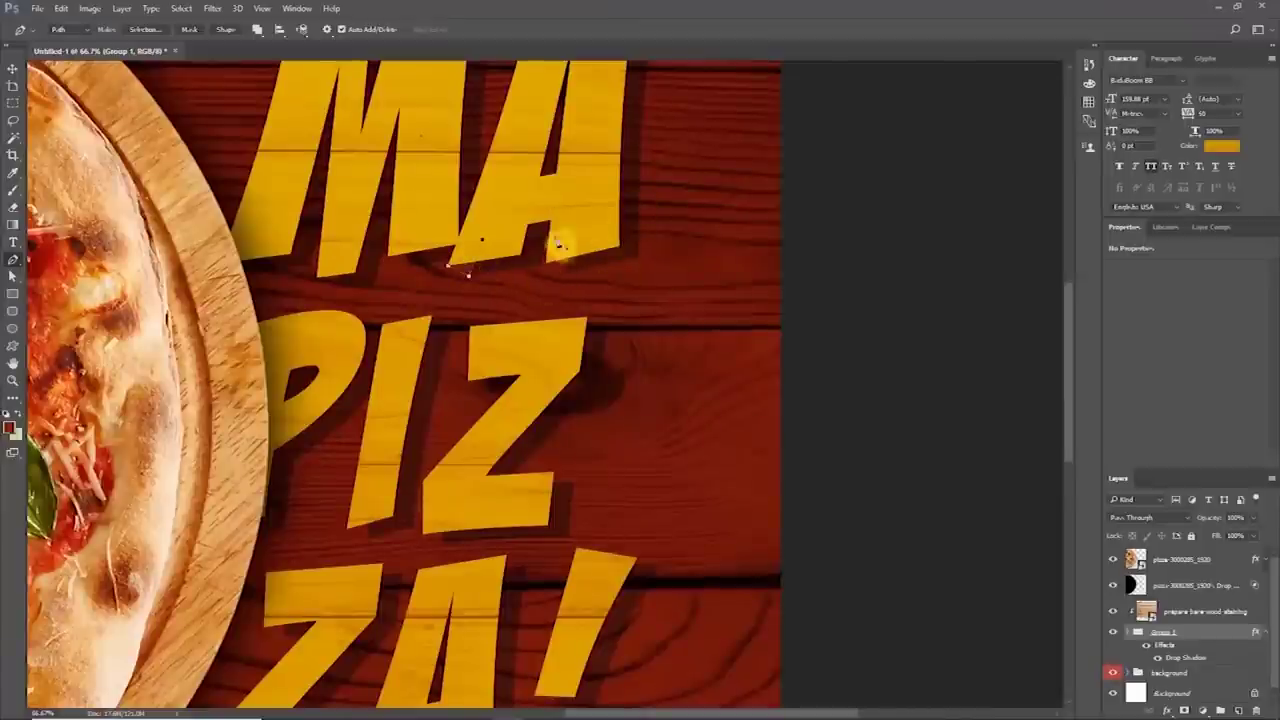
pyautogui.click(224, 29)
pyautogui.moveTo(1183, 614); pyautogui.dragTo(1140, 670)
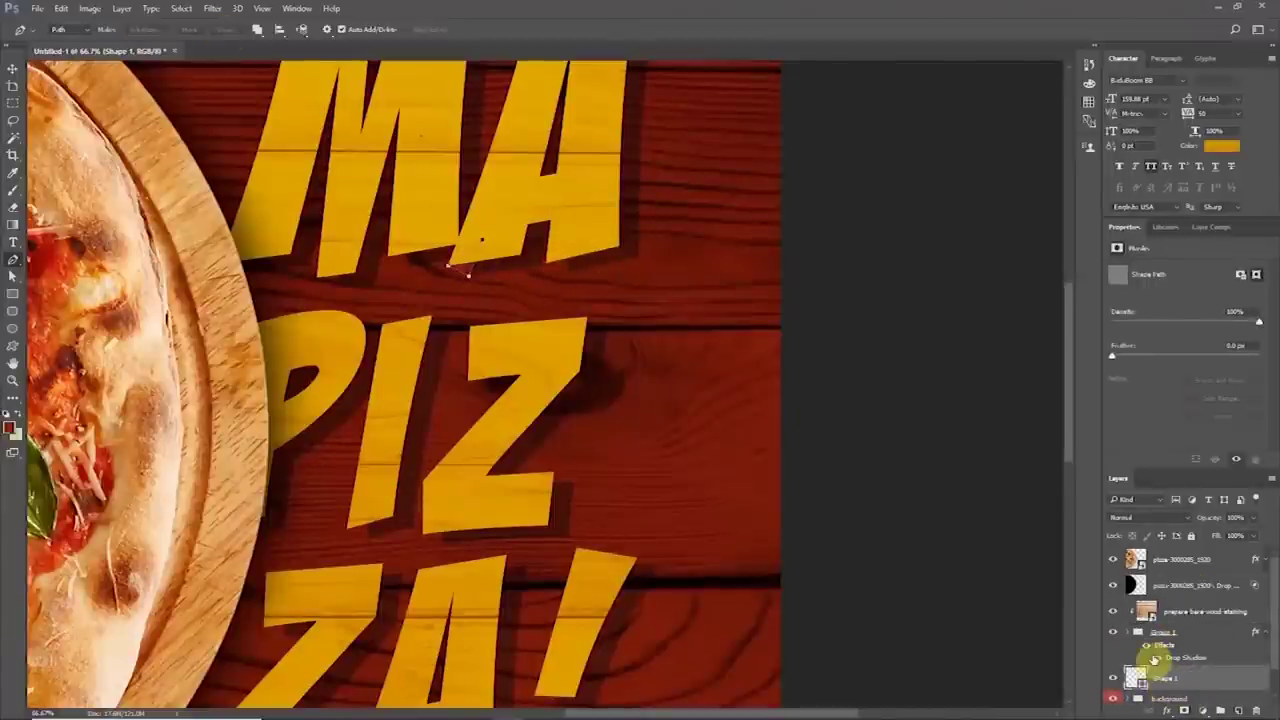
pyautogui.doubleClick(1136, 680)
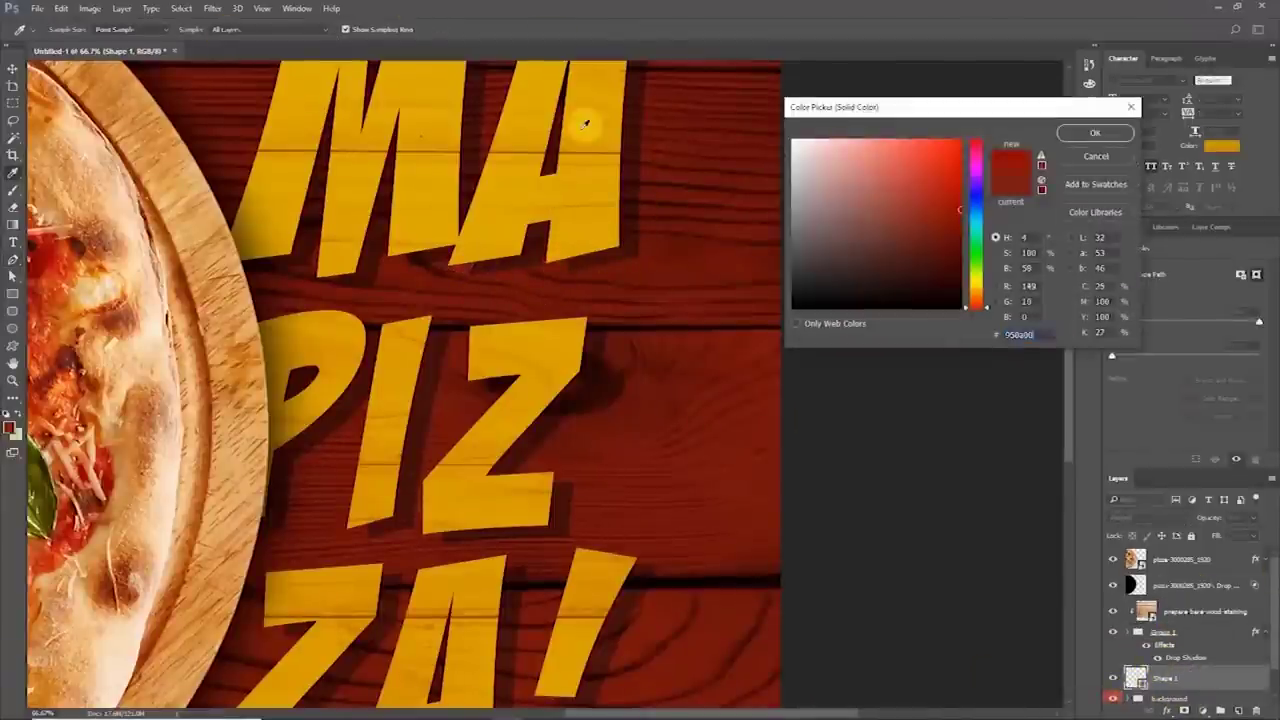
pyautogui.click(1094, 133)
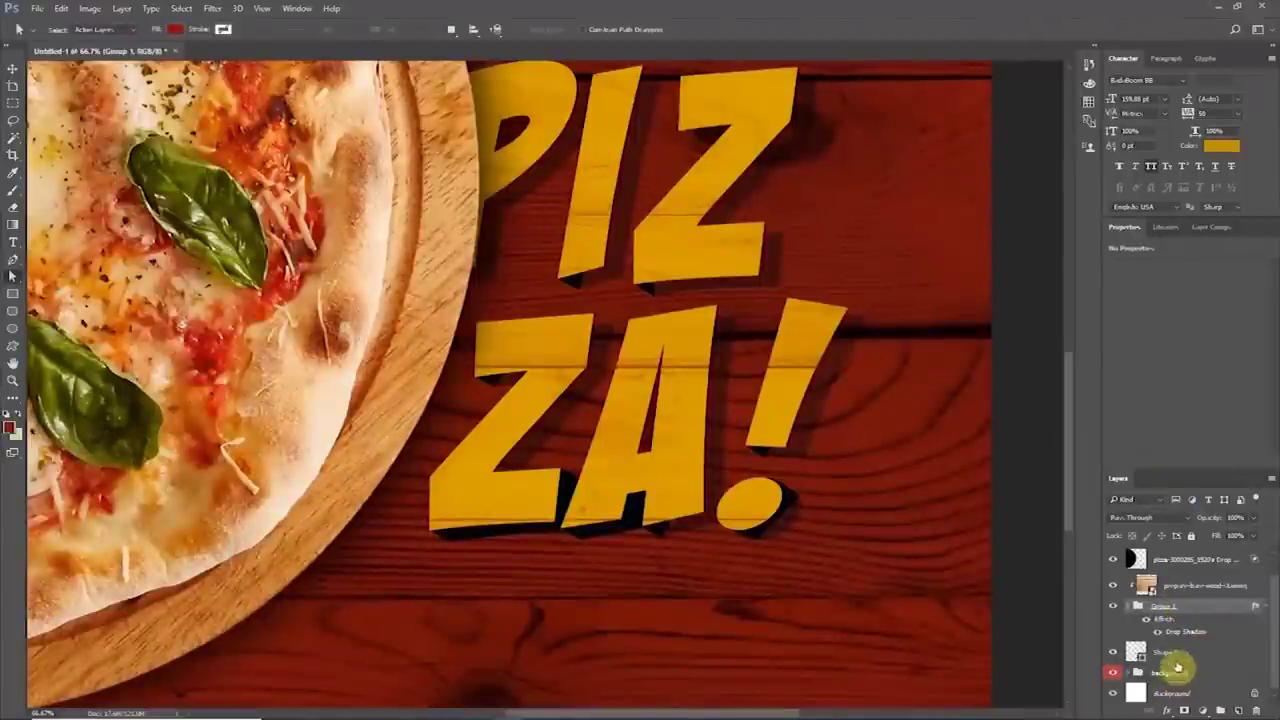
# Step: Set the depth shape layer's blend mode to Subtract and its opacity to 40%
pyautogui.click(1172, 658)
pyautogui.press('v')
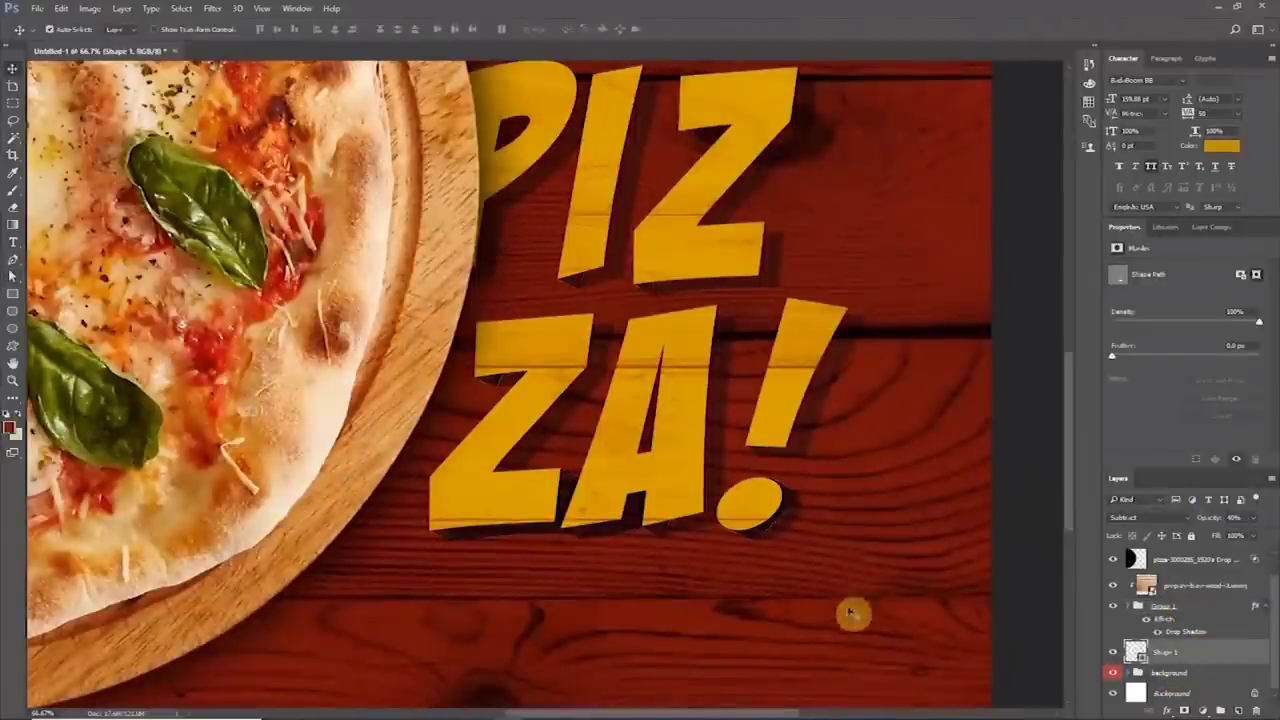
# Step: Examine the depth shapes along the lower edges of the PIZZA! letters up close, and check the whole flyer
pyautogui.press('a')
pyautogui.hotkey('ctrl', '+')
pyautogui.hotkey('ctrl', '+')
pyautogui.moveTo(523, 174); pyautogui.dragTo(413, 387)
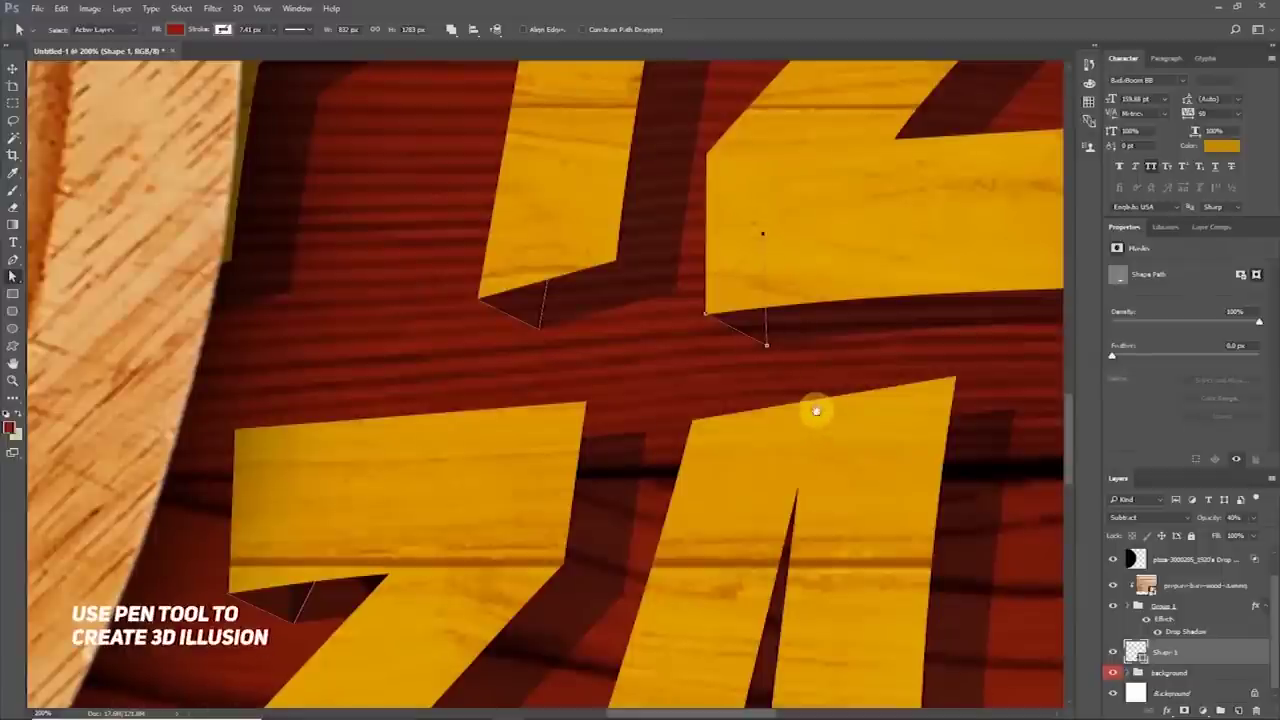
pyautogui.moveTo(815, 412); pyautogui.dragTo(683, 274)
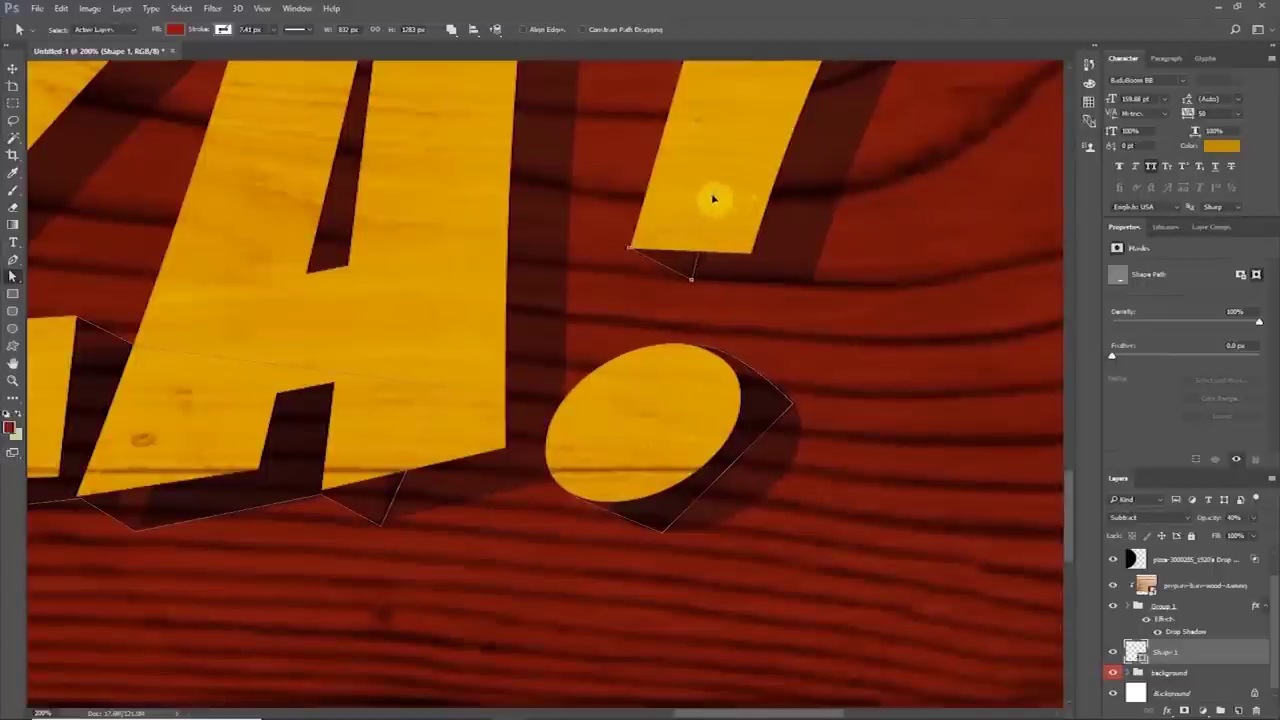
pyautogui.moveTo(639, 453); pyautogui.dragTo(766, 443)
pyautogui.click(767, 422)
pyautogui.moveTo(157, 510); pyautogui.dragTo(529, 494)
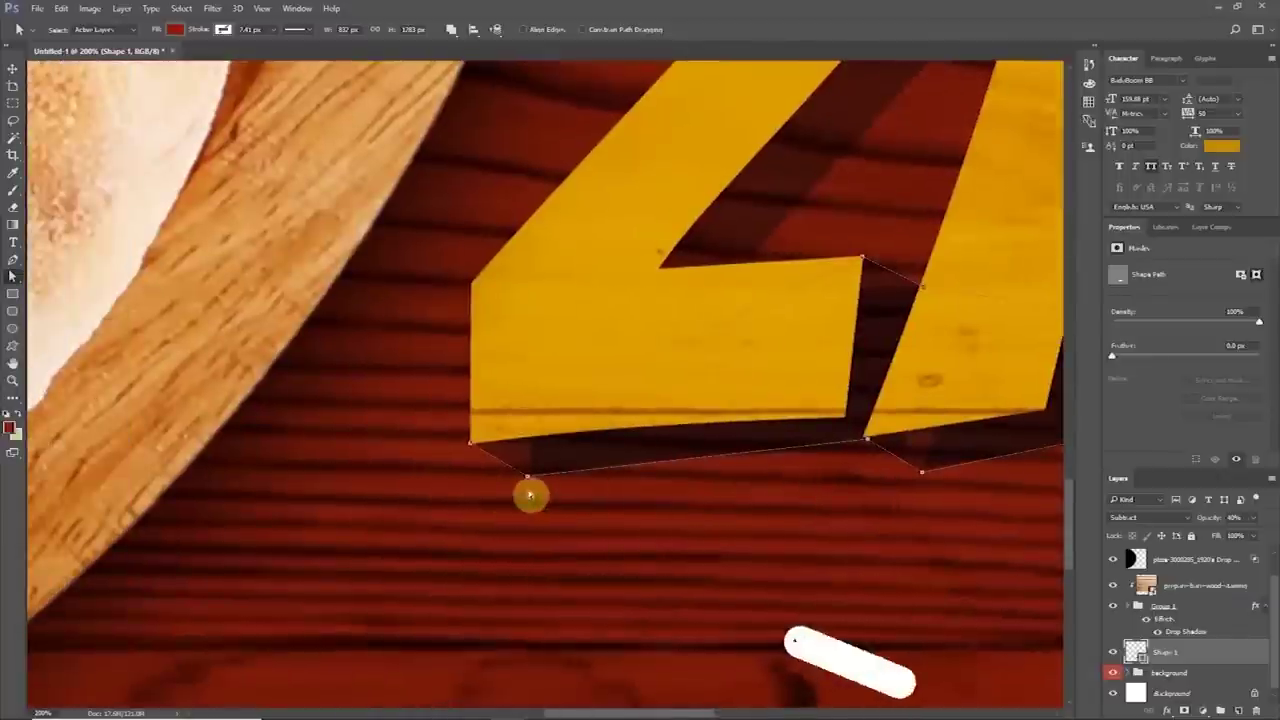
pyautogui.press('v')
pyautogui.hotkey('ctrl', '-')
pyautogui.hotkey('ctrl', '-')
pyautogui.hotkey('ctrl', '-')
pyautogui.hotkey('ctrl', '-')
pyautogui.keyDown('ctrl'); pyautogui.click(762, 424); pyautogui.keyUp('ctrl')
pyautogui.moveTo(796, 408); pyautogui.dragTo(735, 579)
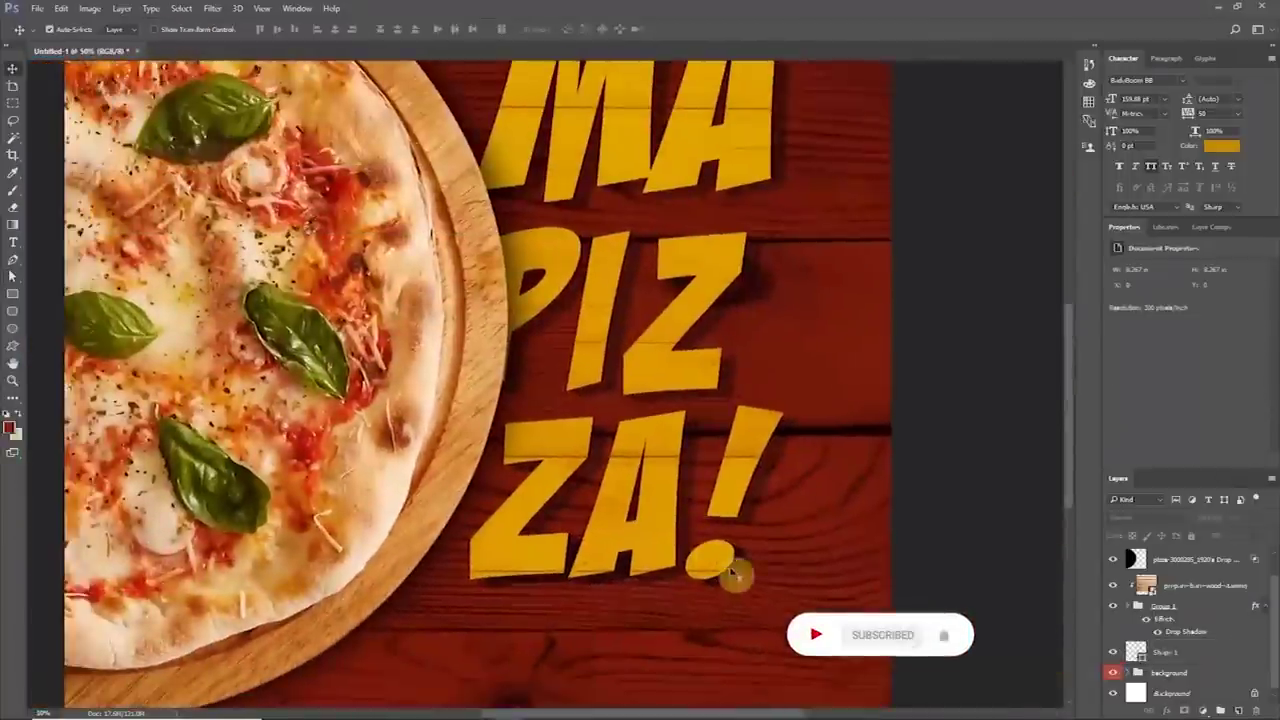
pyautogui.scroll(-2, 890, 531)
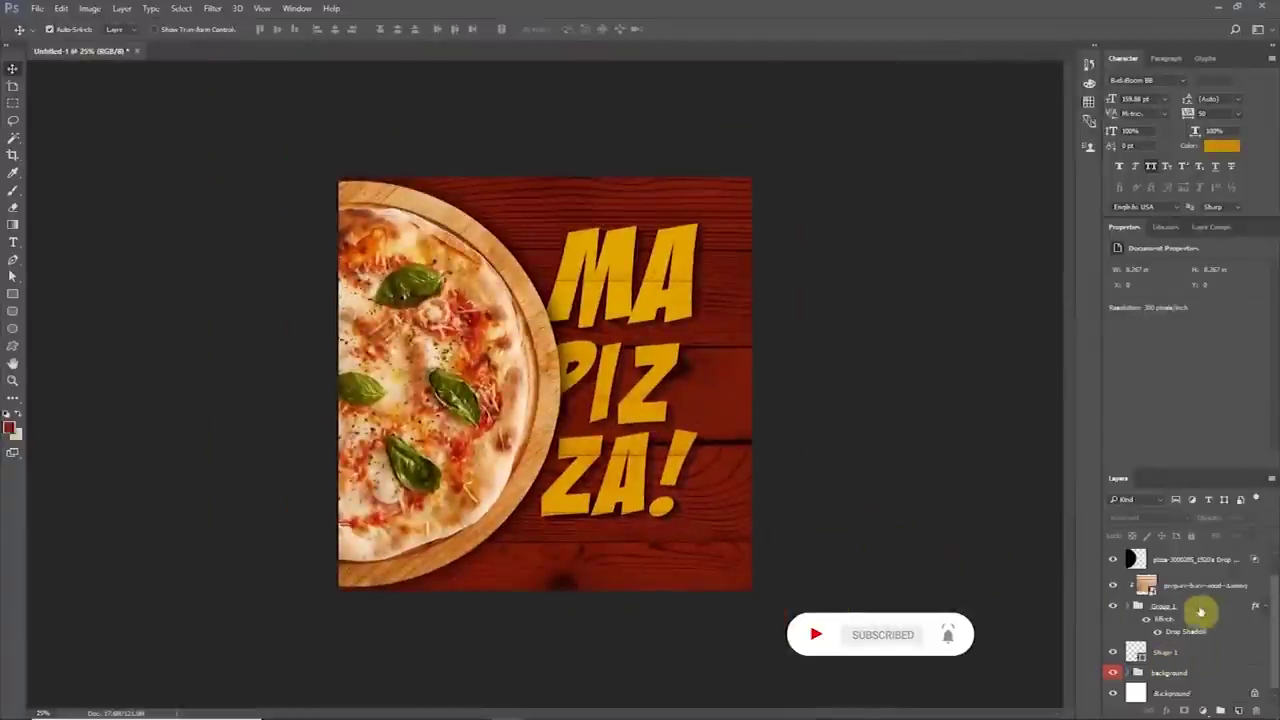
# Step: Group the wood texture, text group and depth shape as "main text" and move the lettering slightly down
pyautogui.click(1204, 591)
pyautogui.keyDown('shift'); pyautogui.click(1177, 655); pyautogui.keyUp('shift')
pyautogui.hotkey('ctrl', 'g')
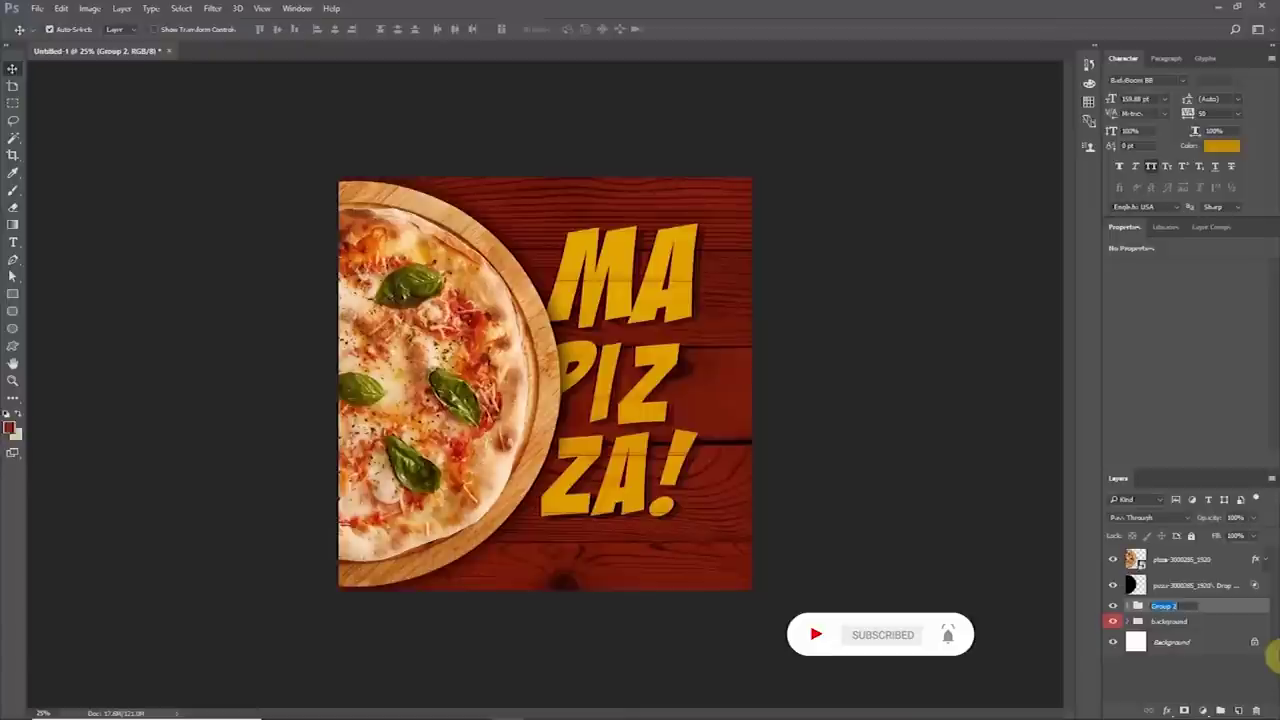
pyautogui.moveTo(656, 394); pyautogui.dragTo(656, 402)
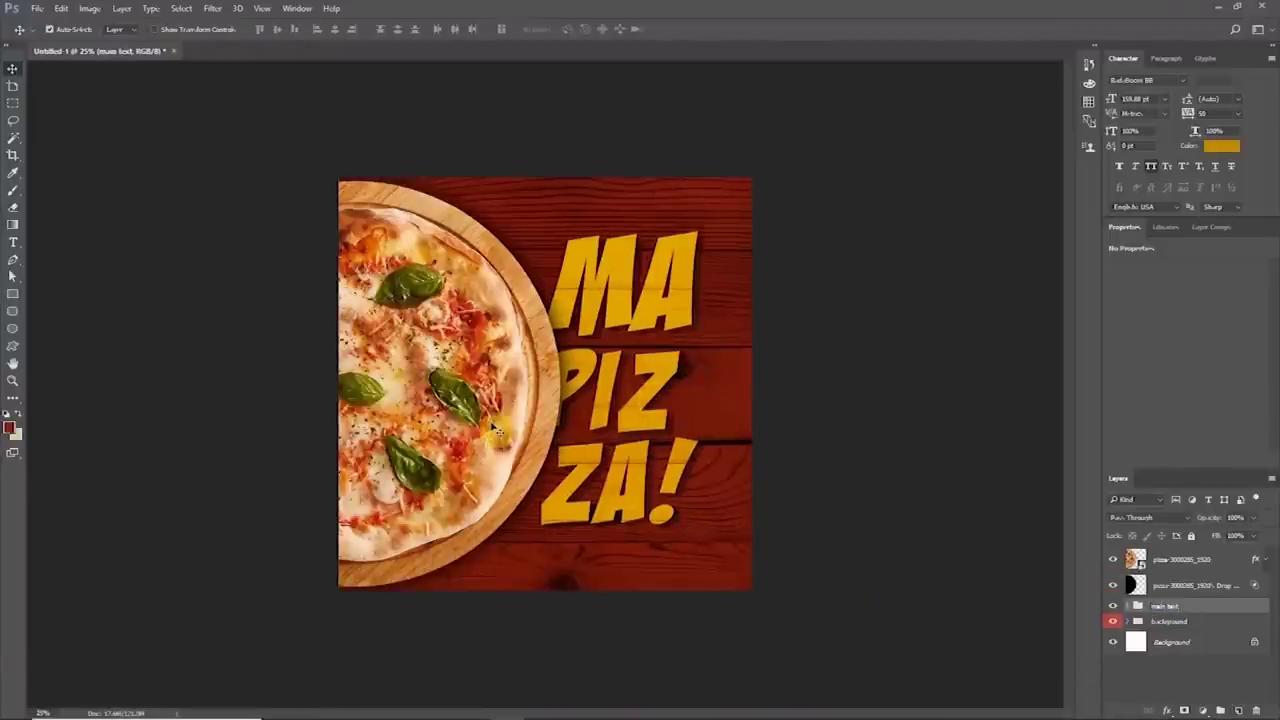
# Step: Add a white 16 pt "TASTE OF GREATNESS" tagline on two lines below the lettering
pyautogui.scroll(2, 588, 500)
pyautogui.moveTo(588, 500); pyautogui.dragTo(466, 320)
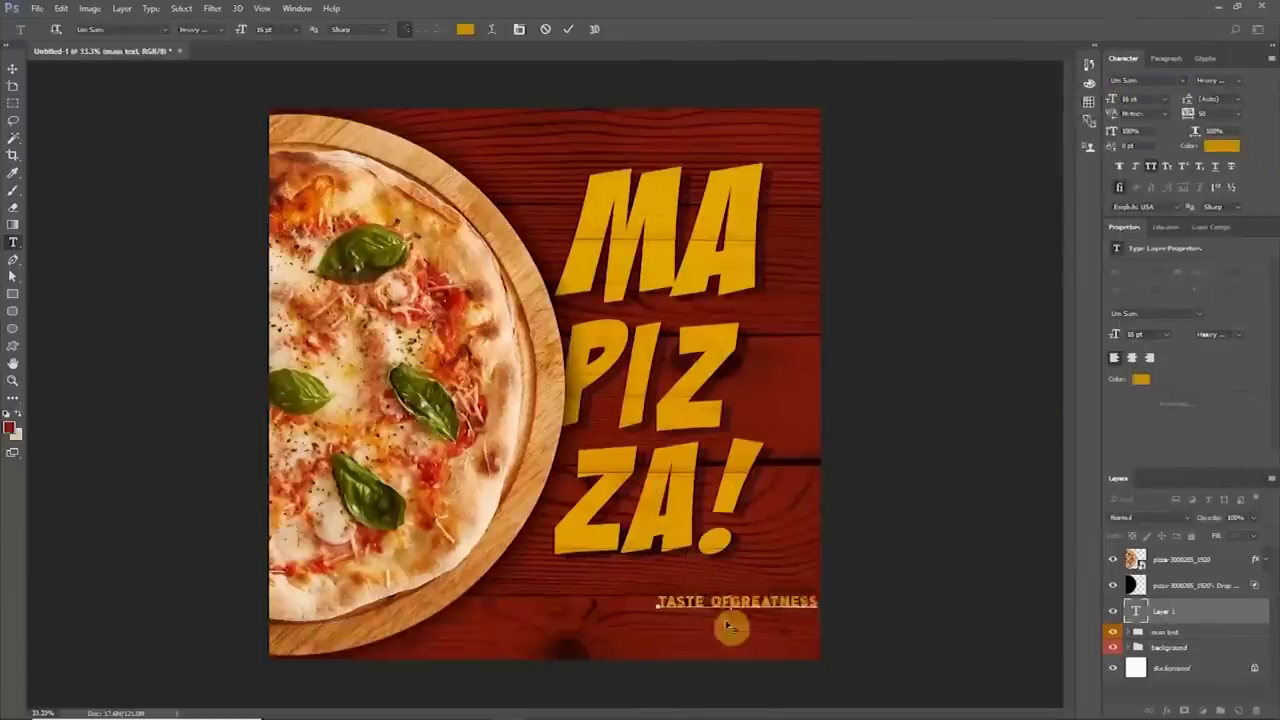
pyautogui.moveTo(684, 594); pyautogui.dragTo(670, 595)
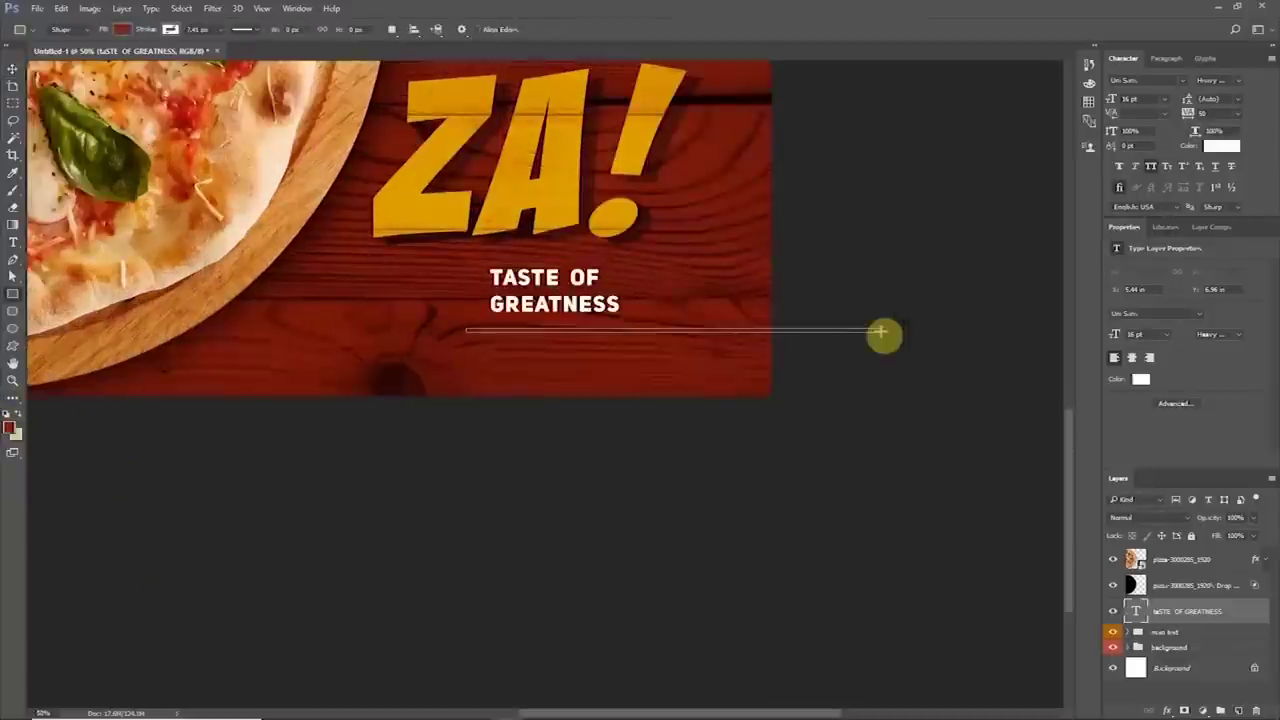
# Step: Draw a thin rectangle about 1246 × 12 px below the tagline, running past the canvas's right edge, and fill it white
pyautogui.moveTo(883, 334); pyautogui.dragTo(882, 331)
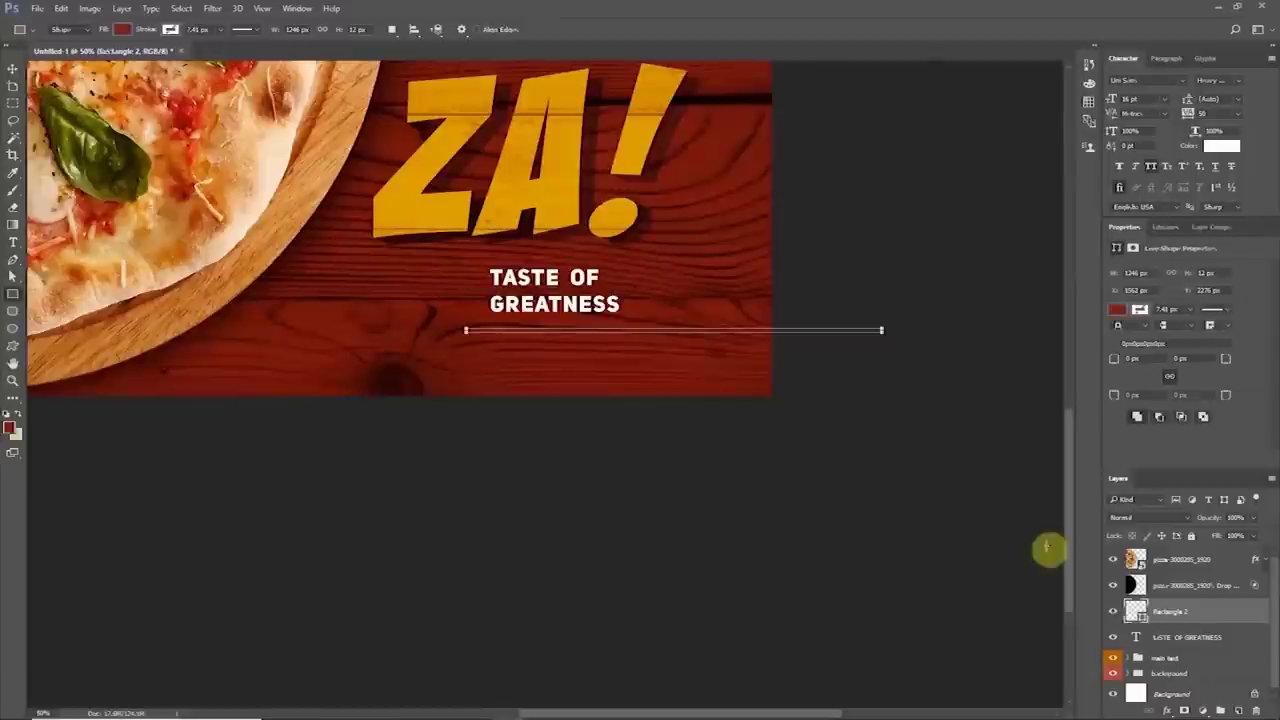
pyautogui.doubleClick(1137, 618)
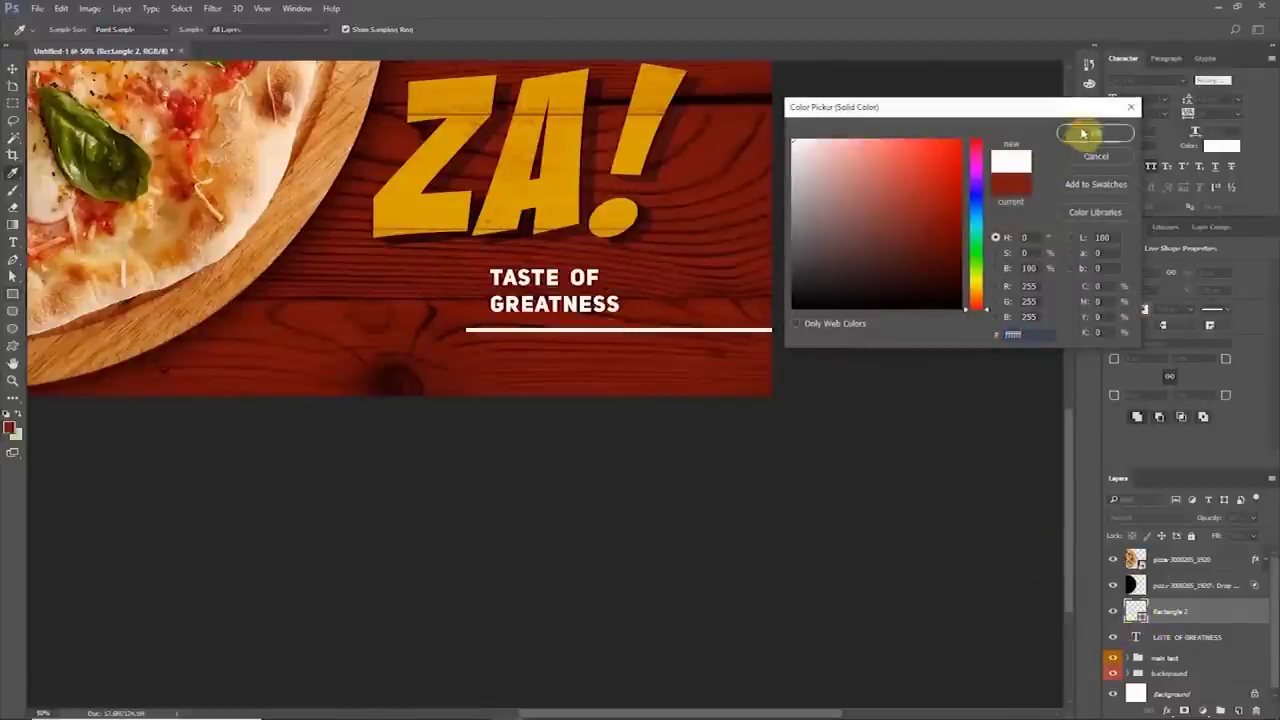
pyautogui.click(1080, 137)
# Step: Duplicate the white line downward to build a stack of four evenly spaced lines
pyautogui.hotkey('ctrl', 'j')
pyautogui.hotkey('shift', 'Down')
pyautogui.hotkey('shift', 'Down')
pyautogui.hotkey('shift', 'Down')
pyautogui.keyDown('shift'); pyautogui.click(1185, 635); pyautogui.keyUp('shift')
pyautogui.hotkey('ctrl', 'j')
pyautogui.hotkey('shift', 'Down')
pyautogui.hotkey('shift', 'Down')
pyautogui.hotkey('shift', 'Down')
pyautogui.hotkey('shift', 'Down')
pyautogui.hotkey('shift', 'Down')
pyautogui.hotkey('shift', 'Down')
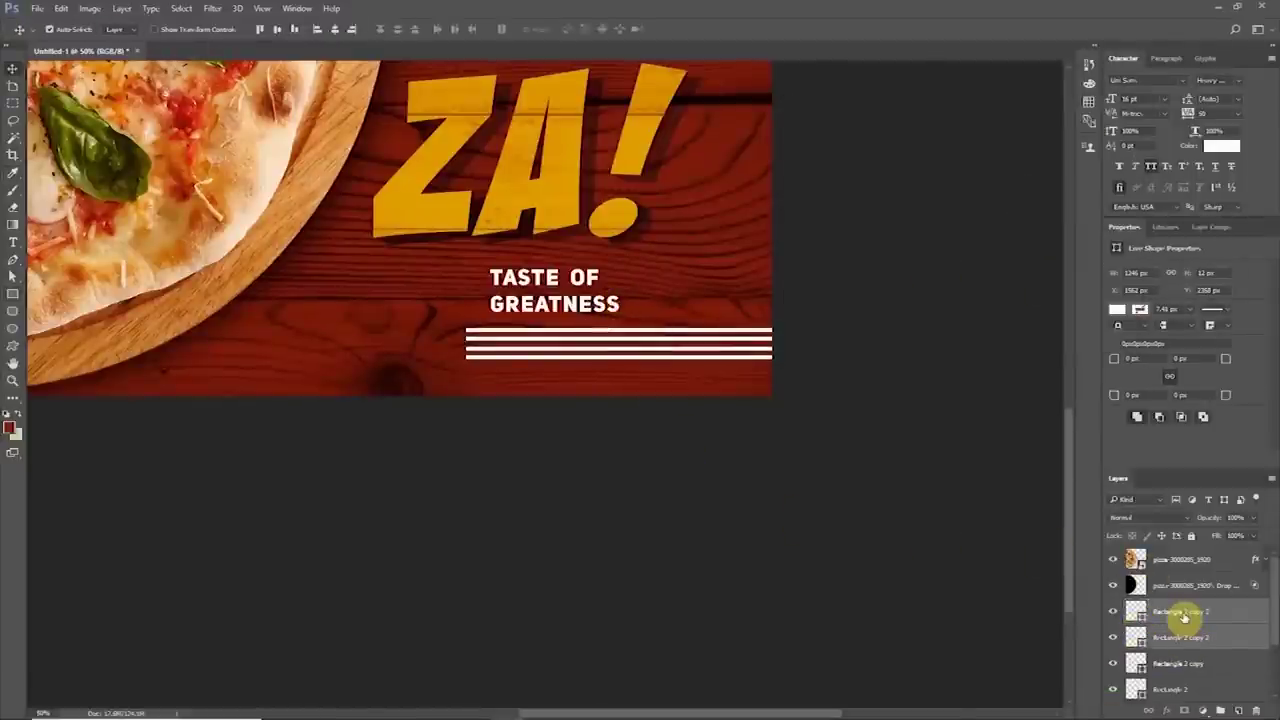
pyautogui.hotkey('ctrl', '-')
pyautogui.hotkey('ctrl', '-')
pyautogui.scroll(-1, 1190, 640)
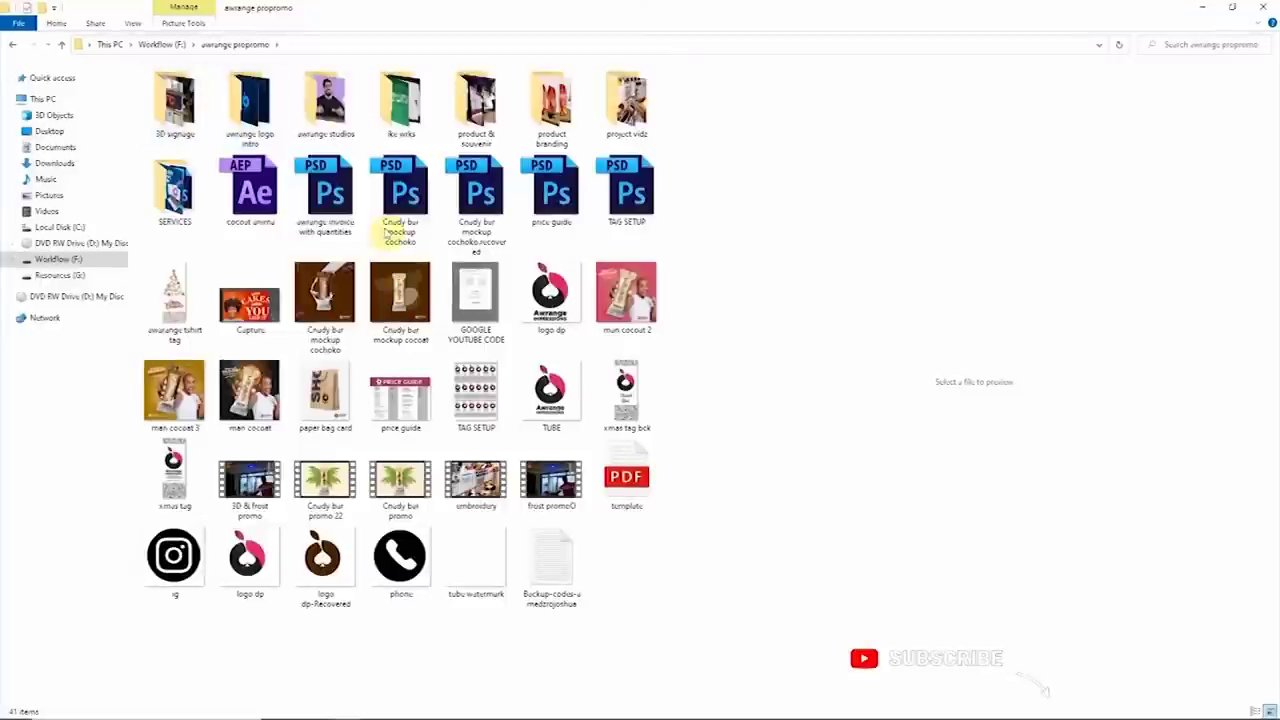
# Step: Bring the "logo dp-Recovered" image from the awrange propromo folder into the flyer, scale it down and position it above the lettering
pyautogui.moveTo(322, 560); pyautogui.dragTo(373, 688)
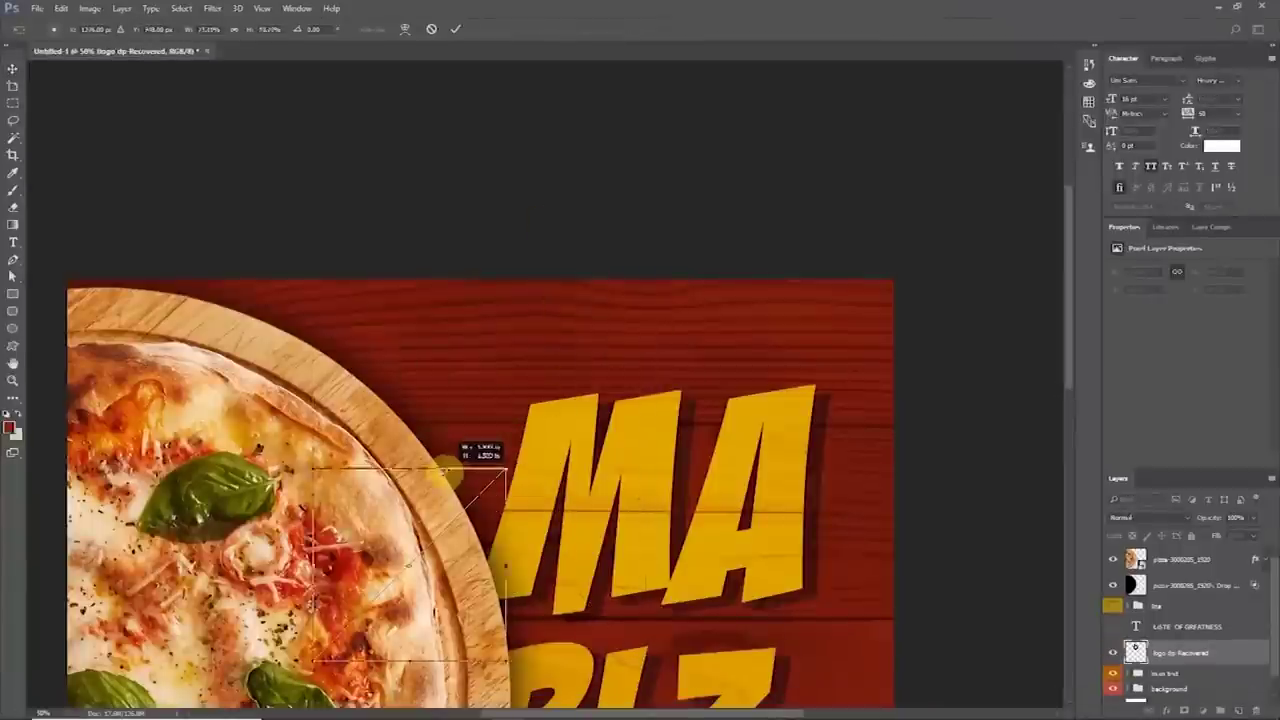
pyautogui.hotkey('ctrl', 't')
pyautogui.moveTo(708, 323); pyautogui.dragTo(744, 296)
pyautogui.press('Return')
pyautogui.moveTo(692, 358); pyautogui.dragTo(688, 348)
pyautogui.hotkey('ctrl', '-')
# Step: Draw a vertical rectangle hanging from the flyer's top edge beside the pizza and fill it white
pyautogui.click(13, 293)
pyautogui.moveTo(517, 143); pyautogui.dragTo(560, 286)
pyautogui.doubleClick(1136, 652)
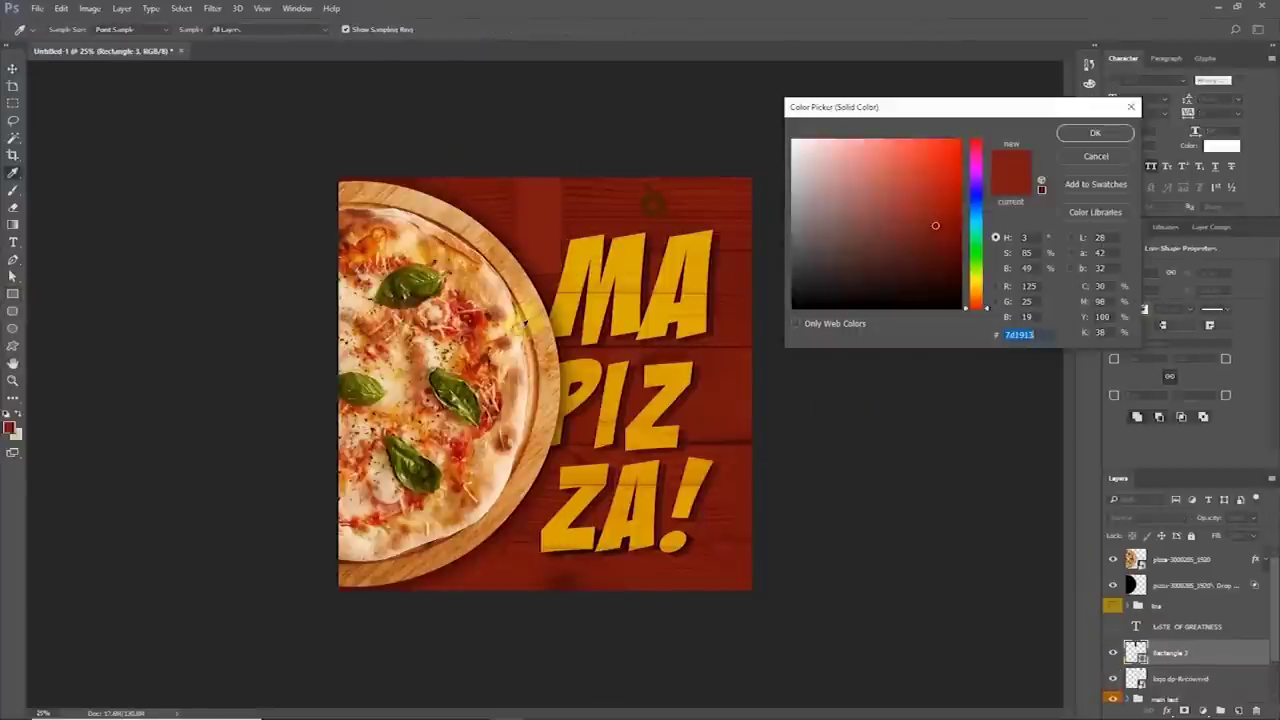
pyautogui.click(522, 323)
pyautogui.click(793, 141)
pyautogui.click(1095, 133)
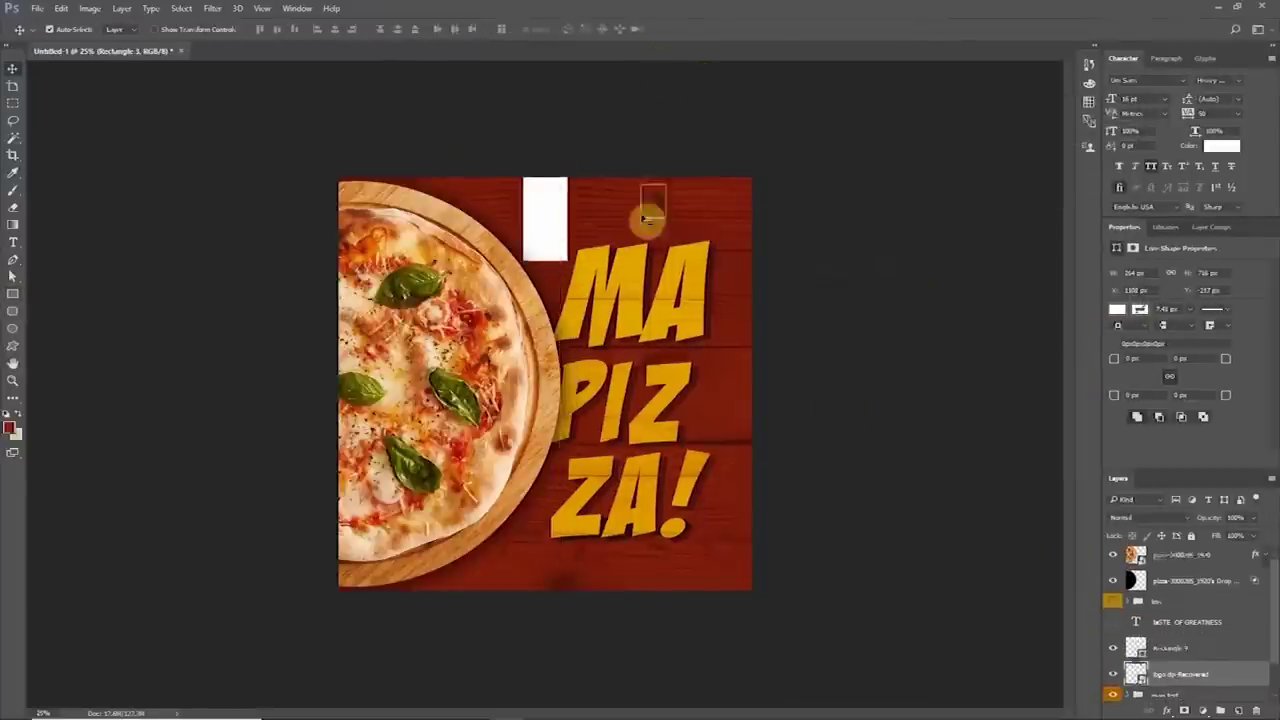
# Step: Move the logo onto the white banner, bring its layer above the rectangle and enlarge it to nearly the banner's width
pyautogui.moveTo(650, 212); pyautogui.dragTo(538, 214)
pyautogui.moveTo(1190, 682); pyautogui.dragTo(1172, 637)
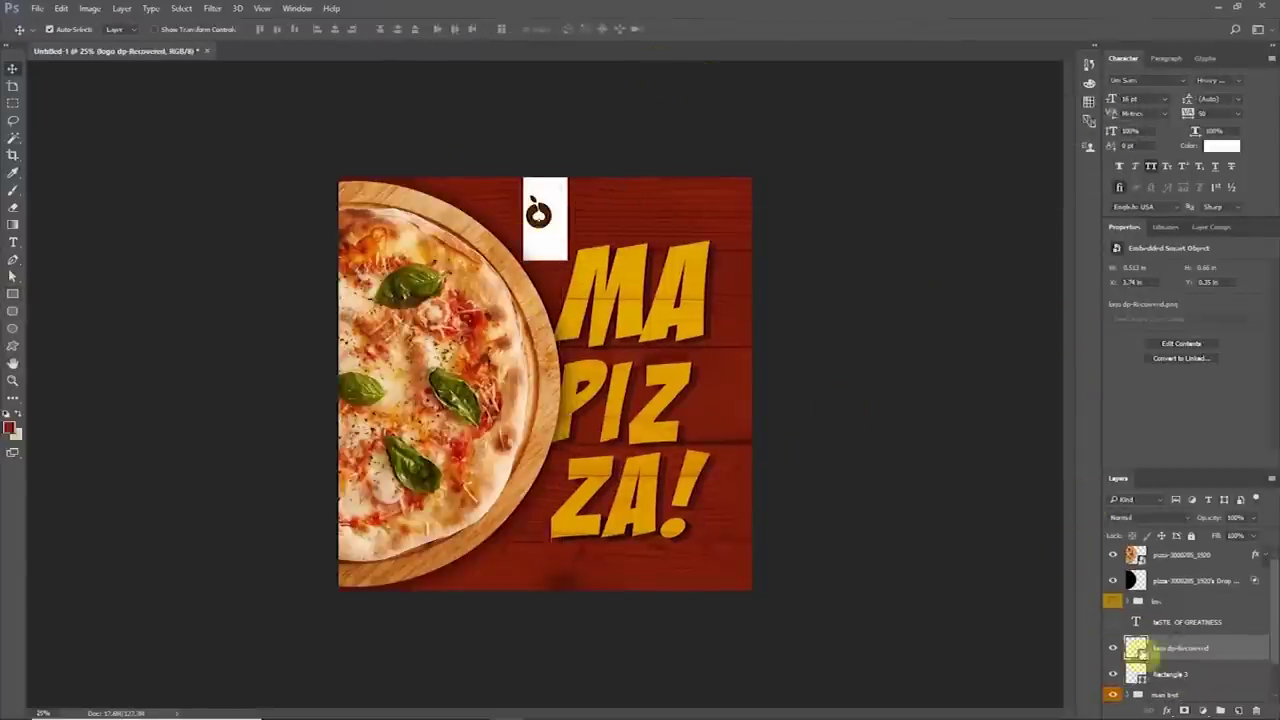
pyautogui.hotkey('ctrl', '+')
pyautogui.moveTo(631, 157); pyautogui.dragTo(554, 416)
pyautogui.hotkey('ctrl', '+')
pyautogui.hotkey('ctrl', '+')
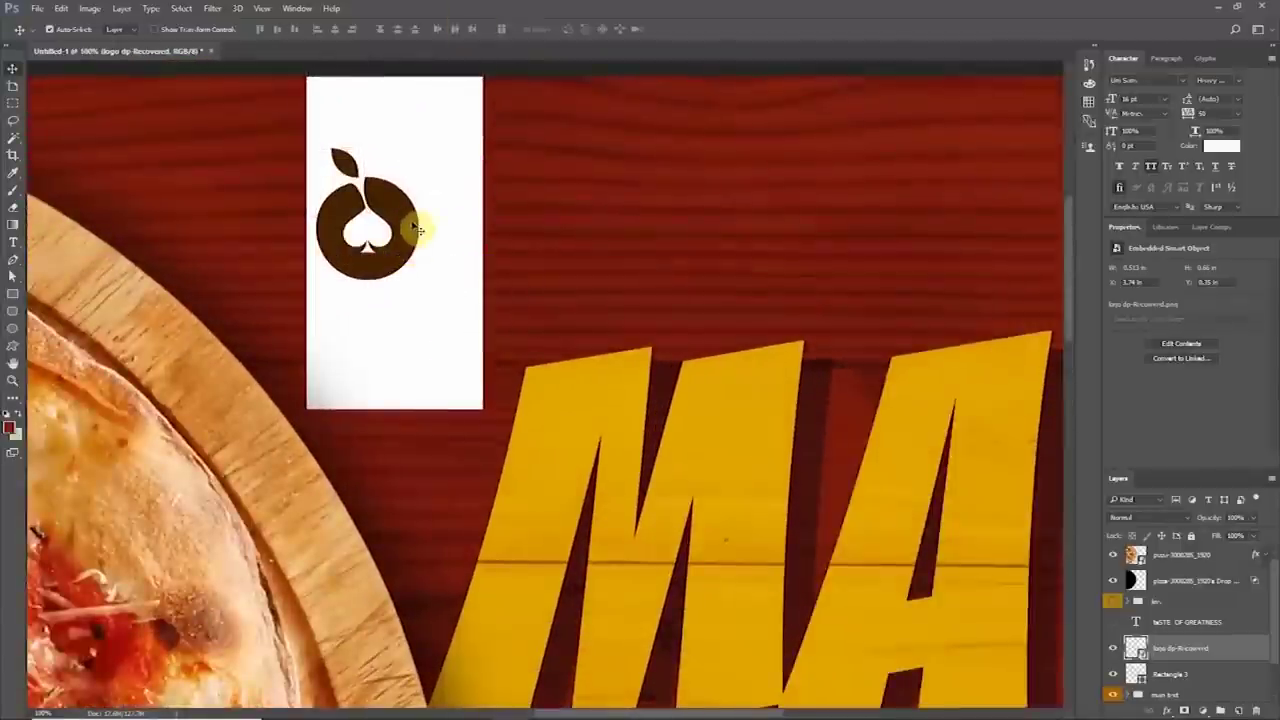
pyautogui.hotkey('ctrl', 't')
pyautogui.moveTo(457, 307); pyautogui.dragTo(430, 268)
pyautogui.press('Return')
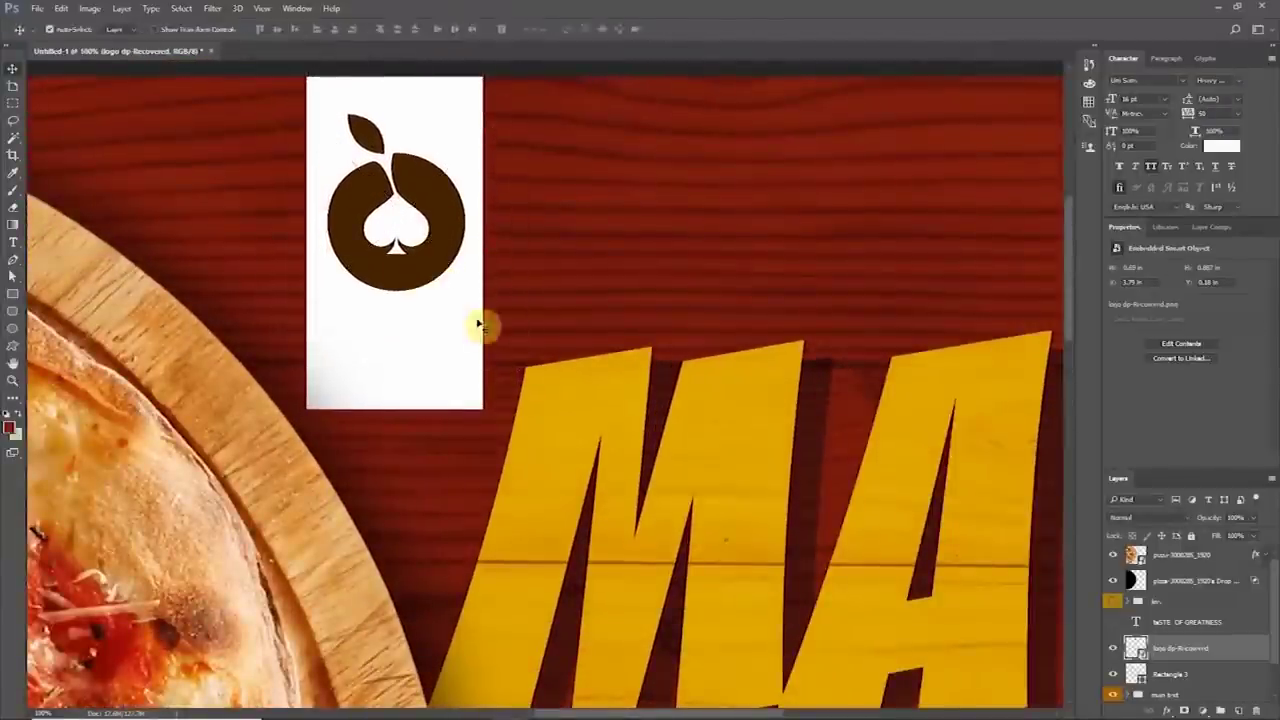
# Step: Add the text "Brand logo" on two lines on the wood beside the white banner
pyautogui.press('t')
pyautogui.click(656, 273)
pyautogui.write('Brand')
pyautogui.press('Return')
pyautogui.write('logo')
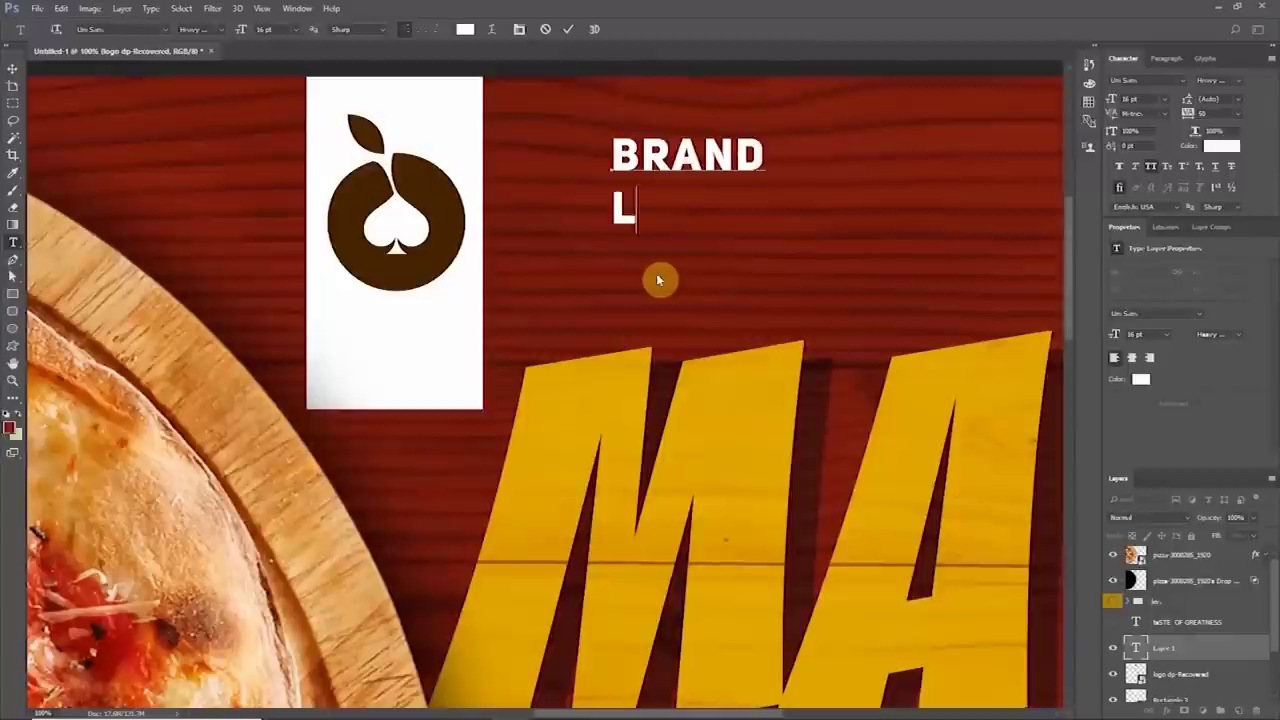
pyautogui.hotkey('ctrl', 'Return')
# Step: Set the brand text in BadaBoom BB with dark red 71140d and place it under the logo on the banner
pyautogui.click(1185, 80)
pyautogui.click(1221, 146)
pyautogui.click(694, 226)
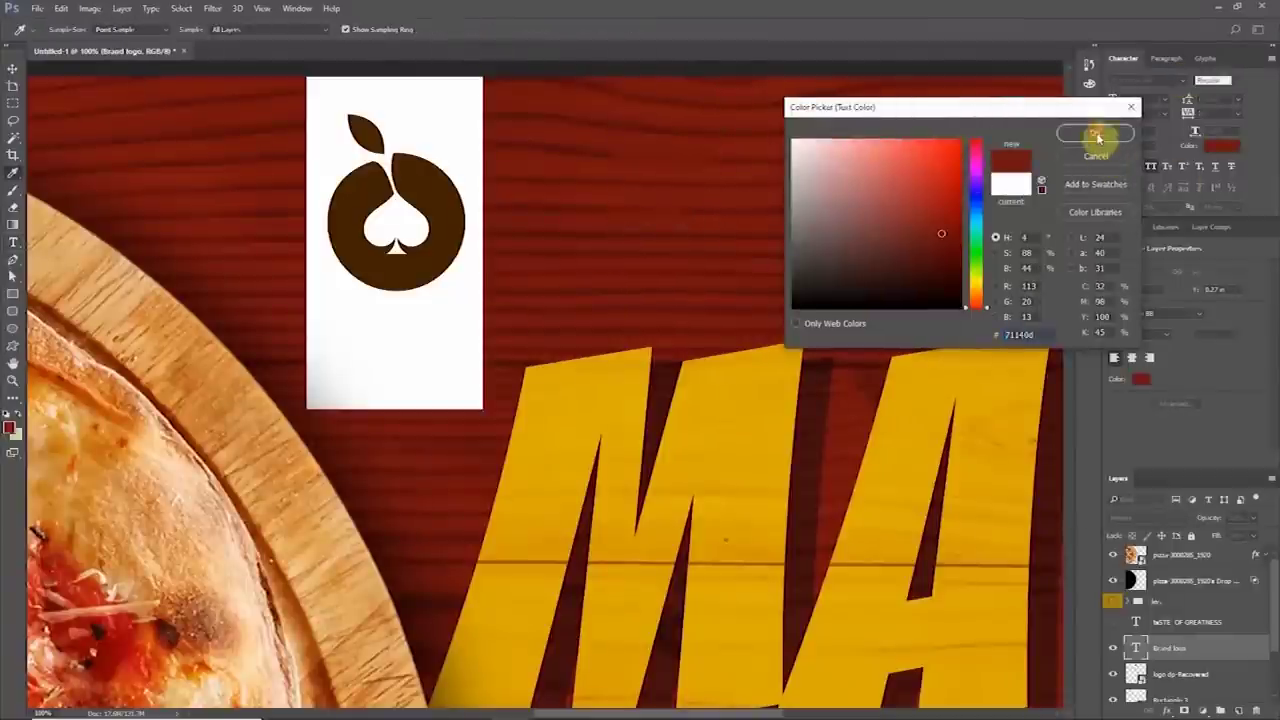
pyautogui.click(1096, 134)
pyautogui.moveTo(551, 279); pyautogui.dragTo(389, 390)
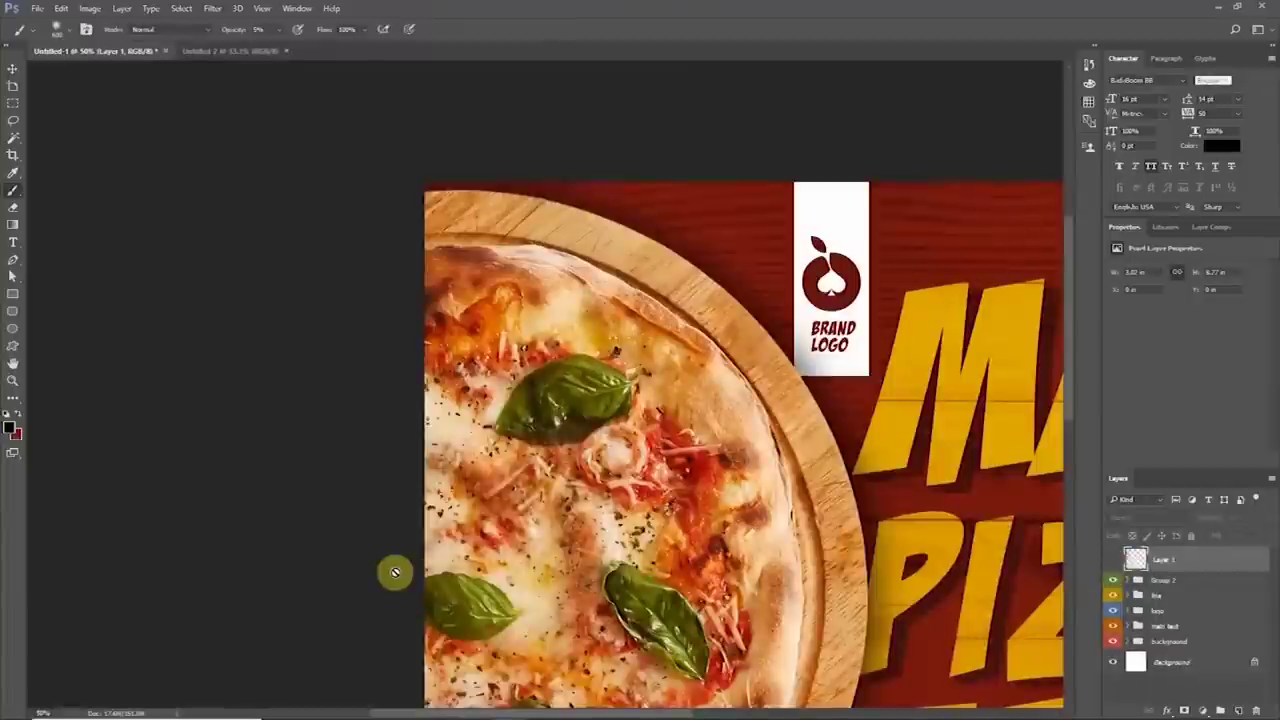
# Step: Rasterize the pizza layer and set up the Burn tool with Midtones range and 46% exposure
pyautogui.press('v')
pyautogui.click(553, 407)
pyautogui.moveTo(623, 573)
pyautogui.mouseDown()
pyautogui.moveTo(579, 538)
pyautogui.moveTo(525, 543)
pyautogui.mouseUp()
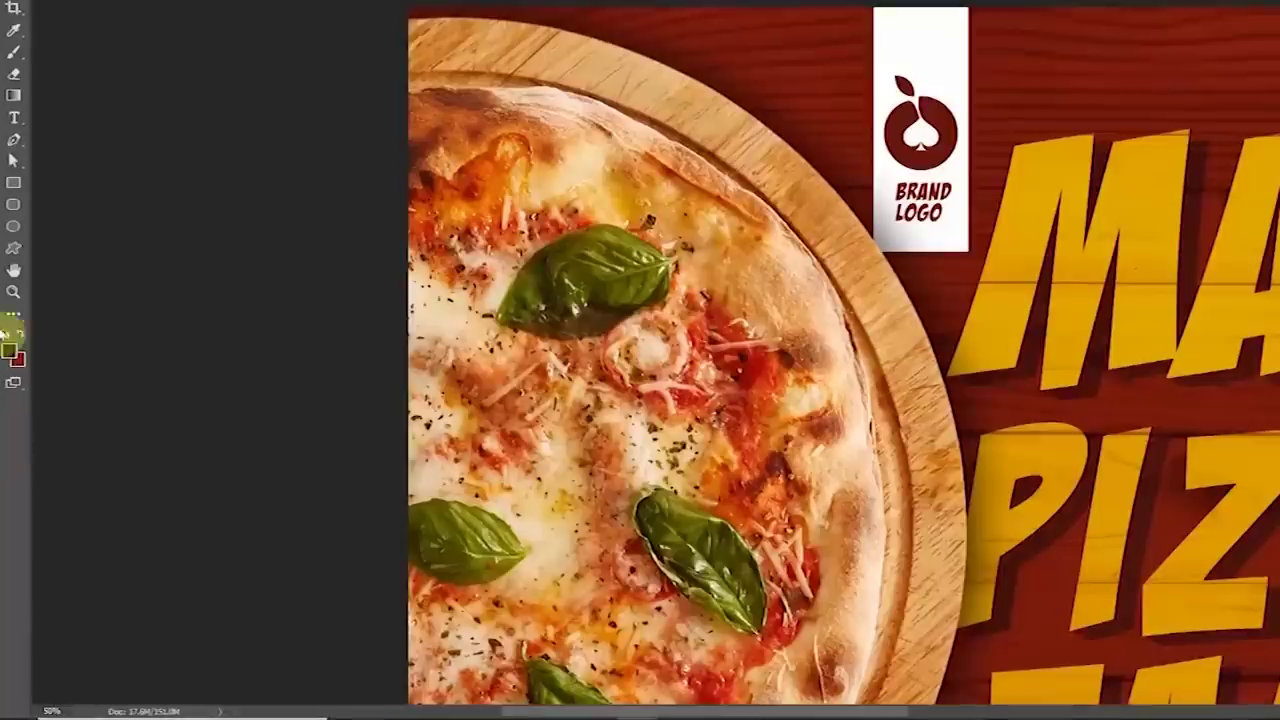
pyautogui.click(16, 318)
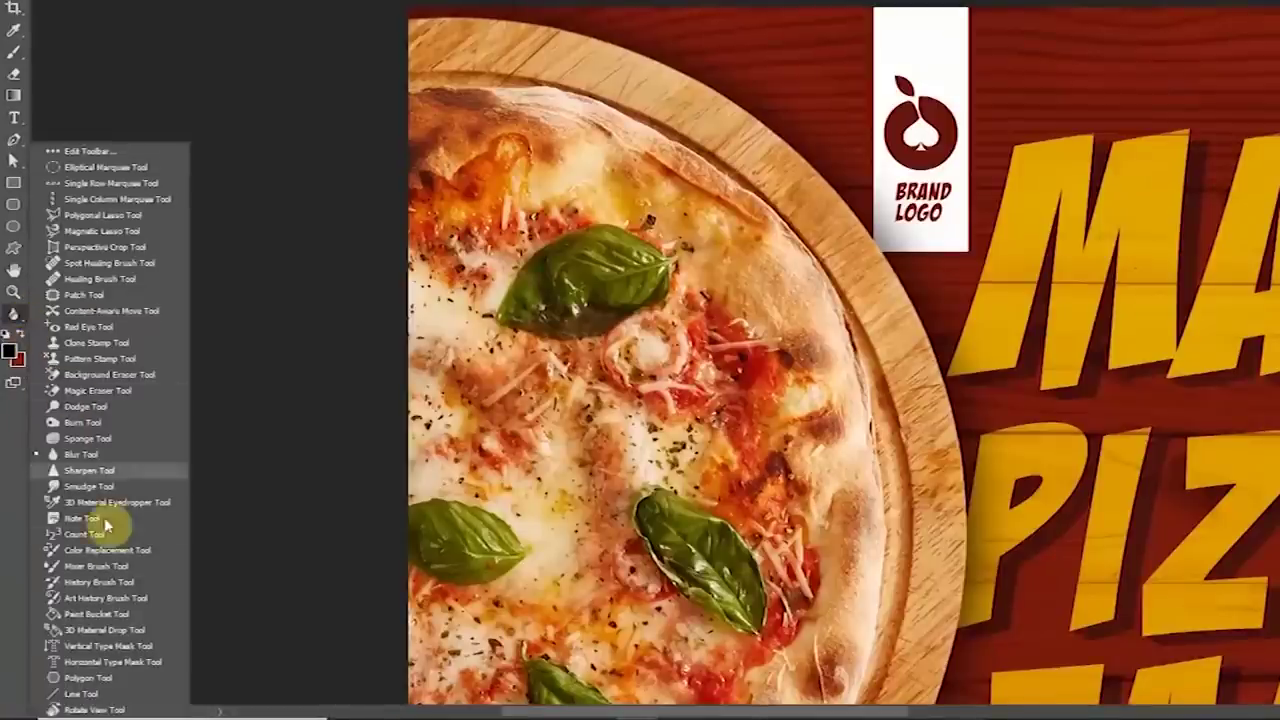
pyautogui.moveTo(84, 482); pyautogui.dragTo(84, 423)
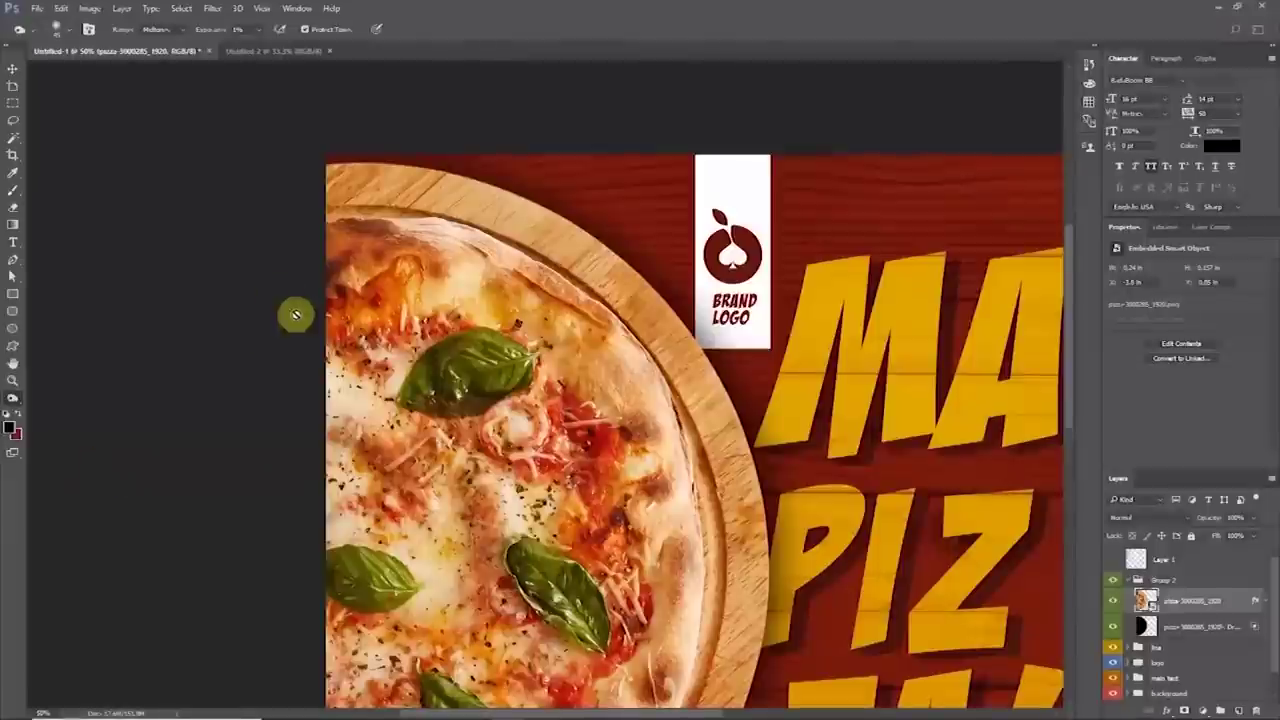
pyautogui.rightClick(1192, 606)
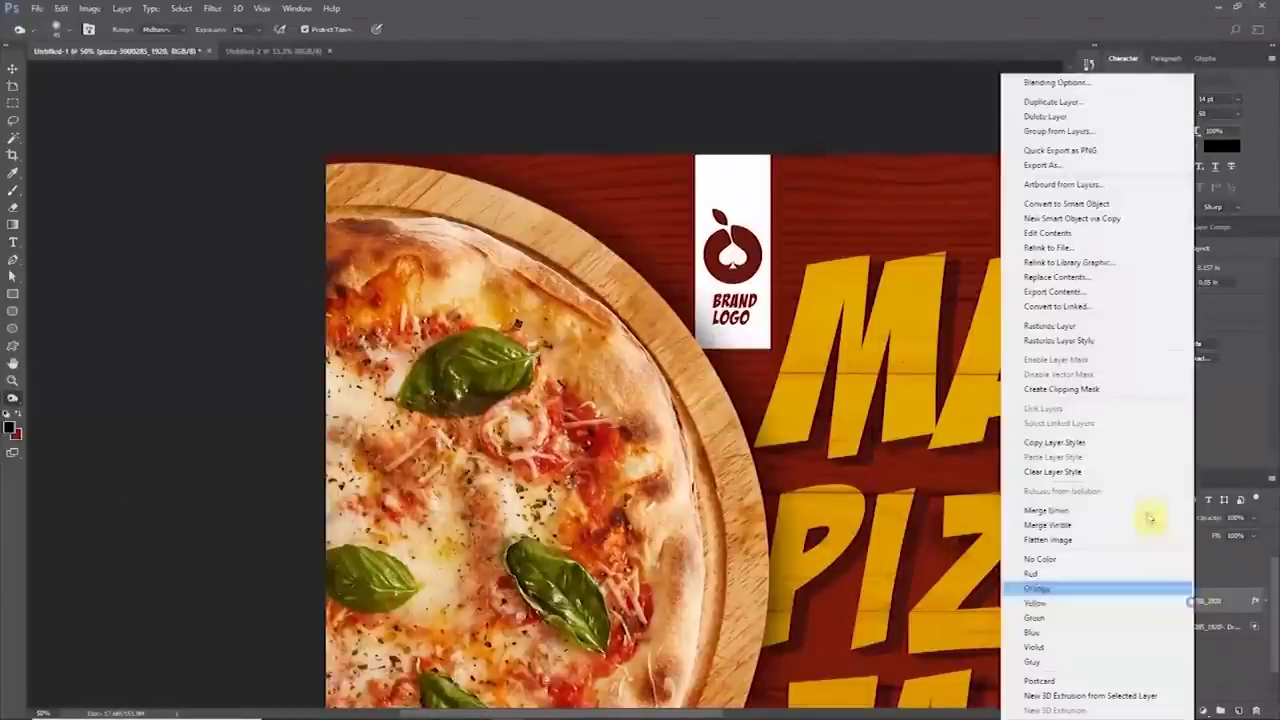
pyautogui.click(1047, 328)
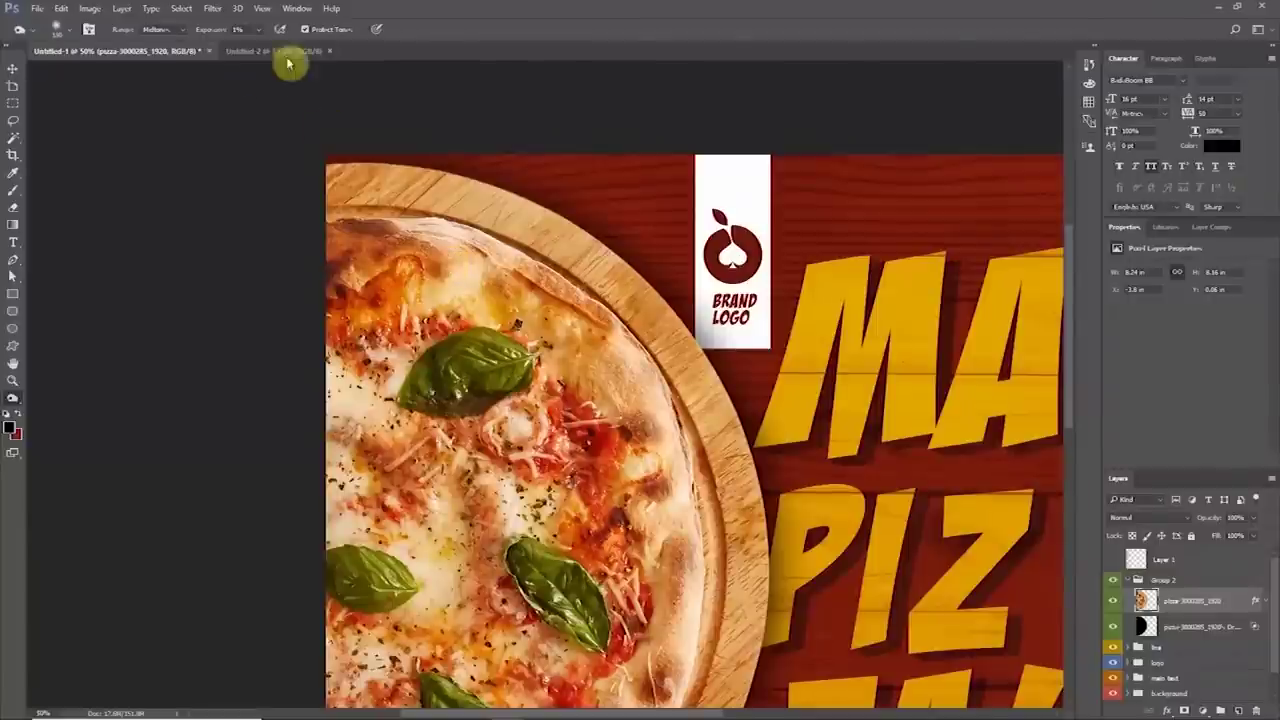
pyautogui.moveTo(233, 61); pyautogui.dragTo(229, 64)
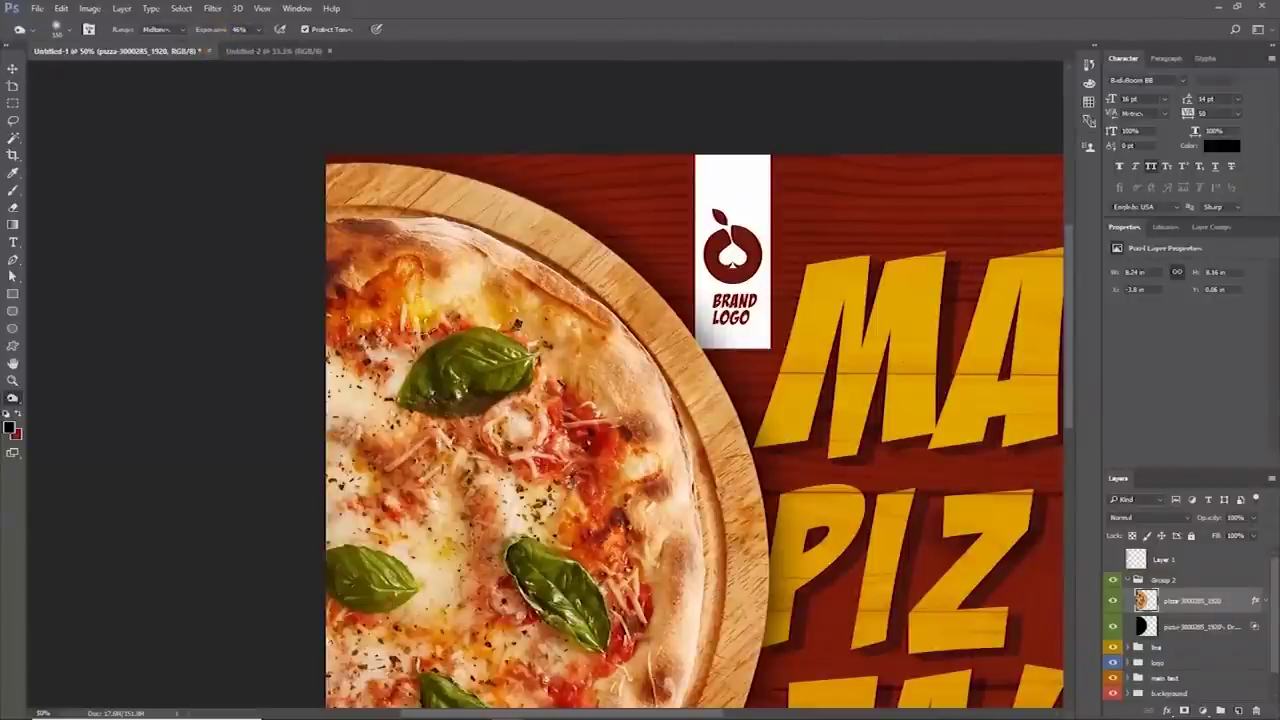
# Step: Darken areas of the pizza's crust and toppings with the Burn tool, reducing the brush size between strokes
pyautogui.moveTo(448, 299)
pyautogui.mouseDown()
pyautogui.moveTo(453, 84)
pyautogui.moveTo(588, 36)
pyautogui.moveTo(447, 177)
pyautogui.mouseUp()
pyautogui.press('[')
pyautogui.press('[')
pyautogui.press('[')
pyautogui.moveTo(634, 186)
pyautogui.mouseDown()
pyautogui.moveTo(697, 343)
pyautogui.moveTo(566, 84)
pyautogui.mouseUp()
pyautogui.moveTo(523, 403); pyautogui.dragTo(604, 317)
pyautogui.moveTo(500, 390); pyautogui.dragTo(603, 310)
pyautogui.moveTo(566, 416); pyautogui.dragTo(514, 457)
# Step: Add a new layer at the top of the layer stack, above Layer 1
pyautogui.hotkey('ctrl', '-')
pyautogui.hotkey('ctrl', '-')
pyautogui.click(1164, 560)
pyautogui.click(1238, 710)
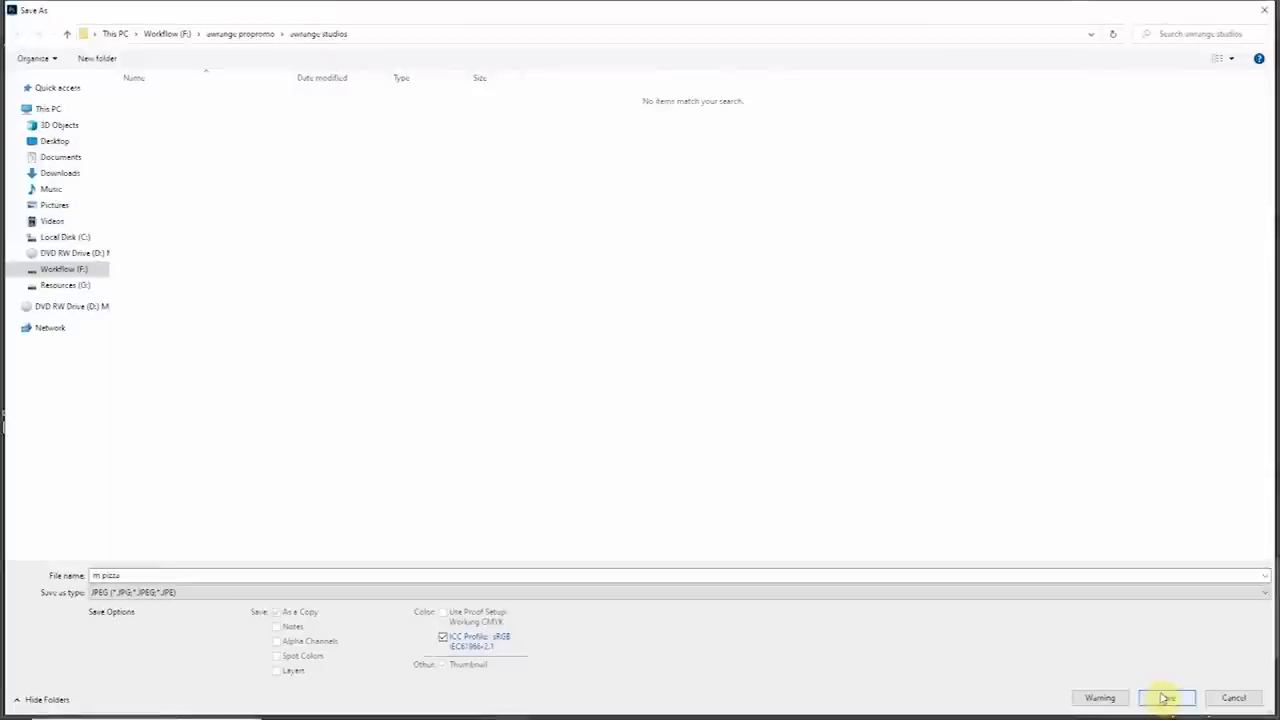
# Step: Save the flyer as a JPEG file named m pizza at quality 11 (Maximum) with Baseline ("Standard") format
pyautogui.click(1163, 697)
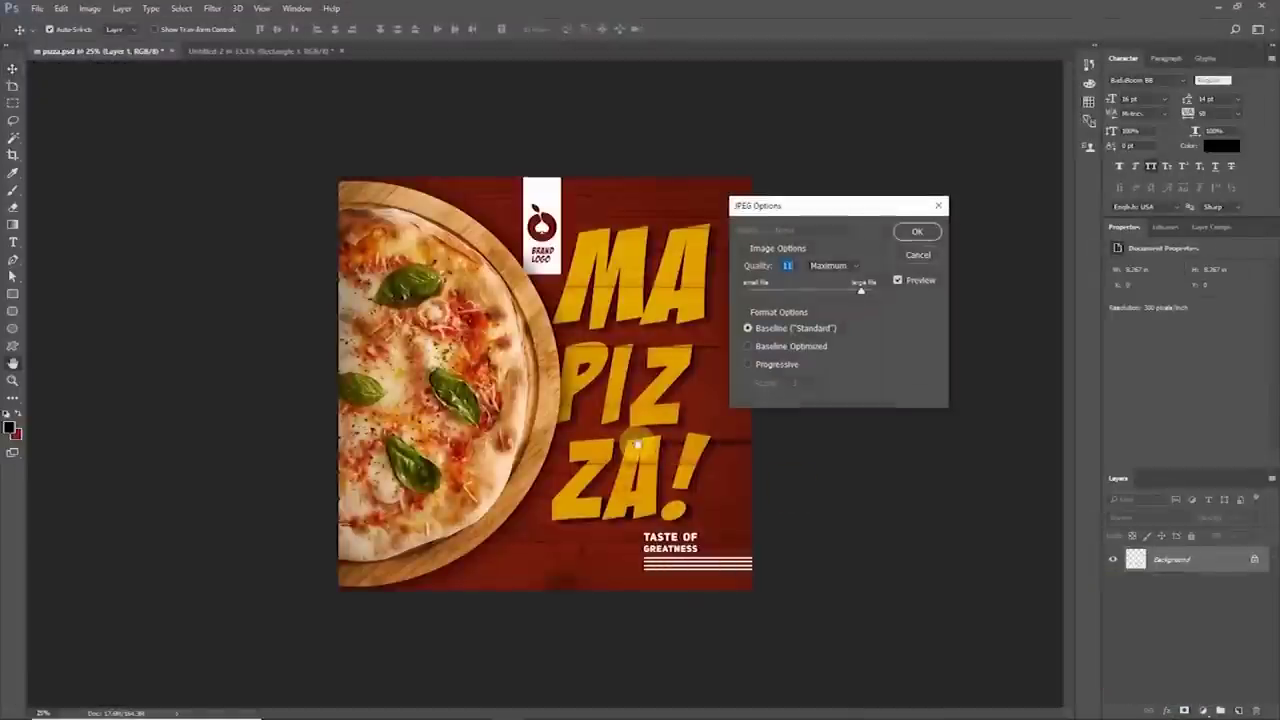
pyautogui.click(921, 238)
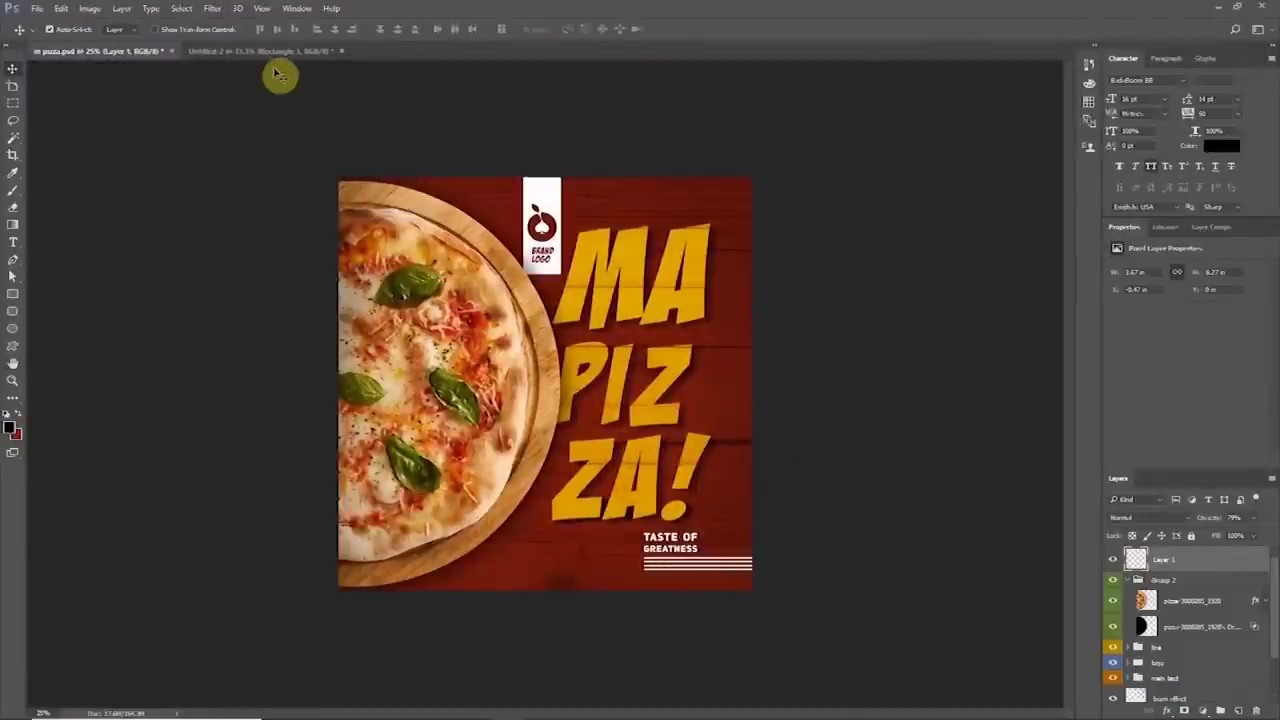
# Step: Copy the wood texture layer from the main text group into the Untitled-2 document, above the yellow rectangle
pyautogui.click(260, 50)
pyautogui.click(77, 49)
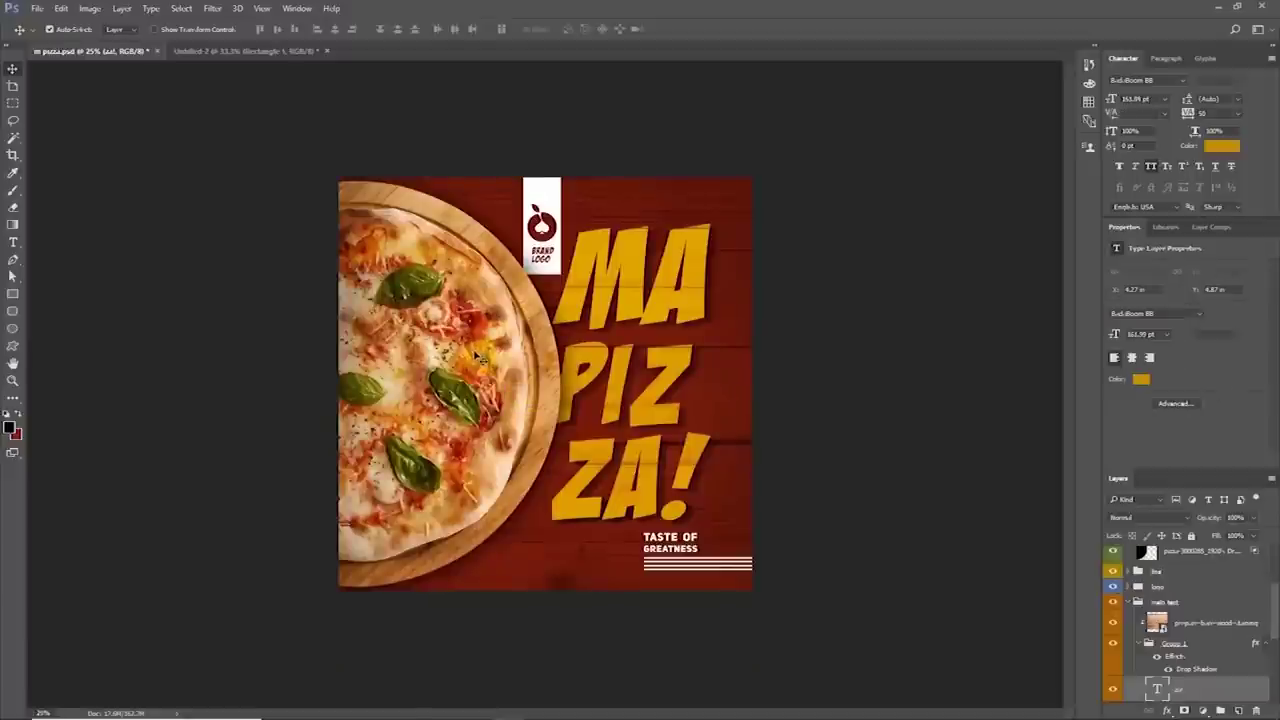
pyautogui.moveTo(617, 265); pyautogui.dragTo(586, 191)
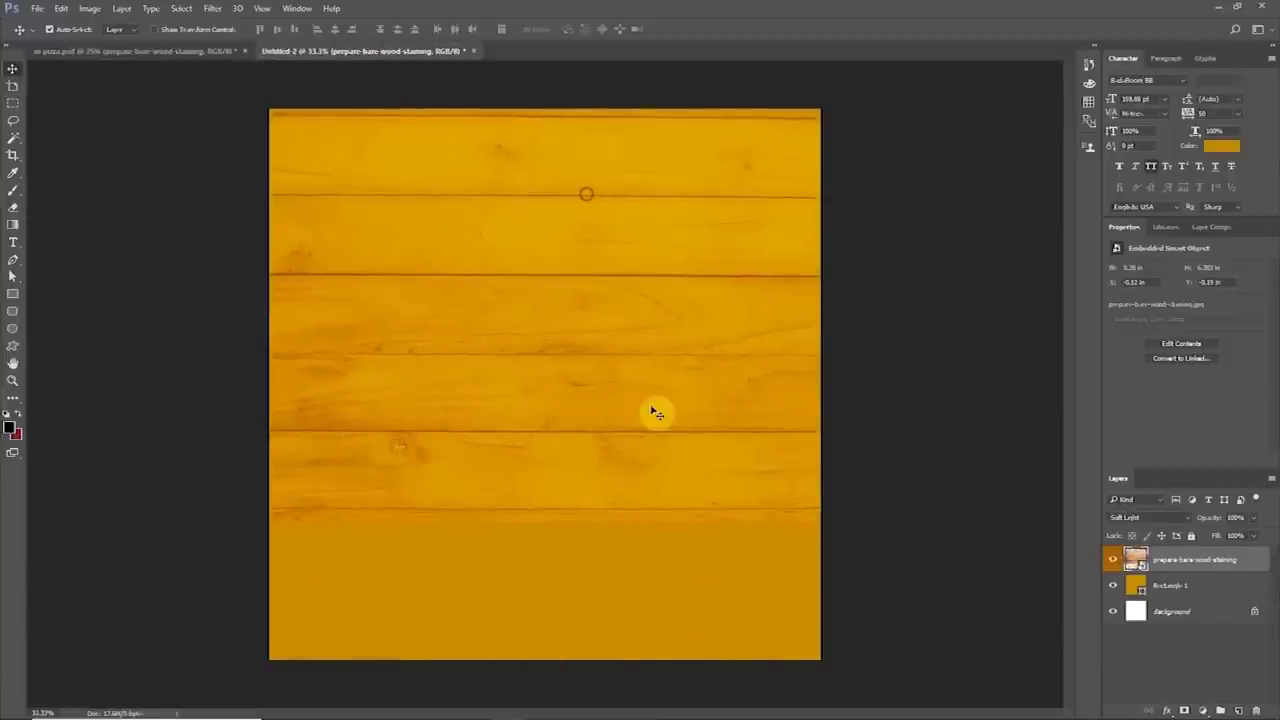
# Step: Stretch and enlarge the wood texture beyond the canvas edges, and position it so it covers the whole yellow background
pyautogui.hotkey('ctrl', 't')
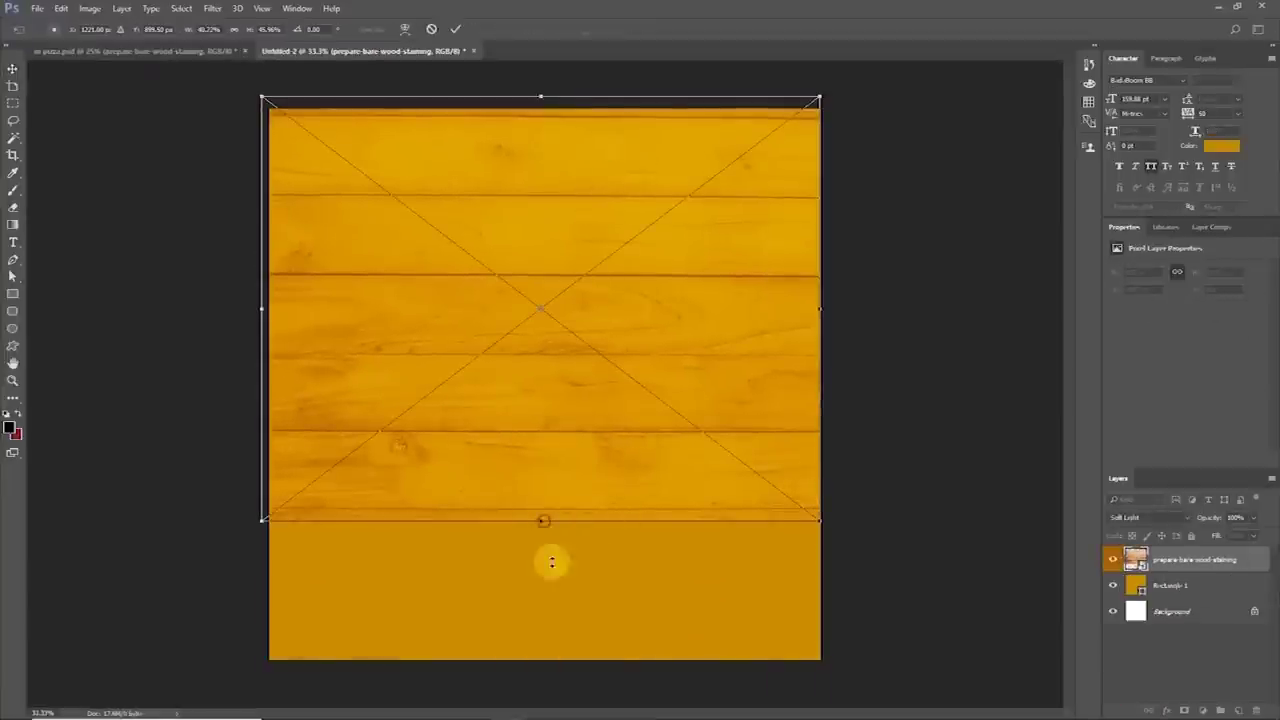
pyautogui.moveTo(551, 563); pyautogui.dragTo(563, 664)
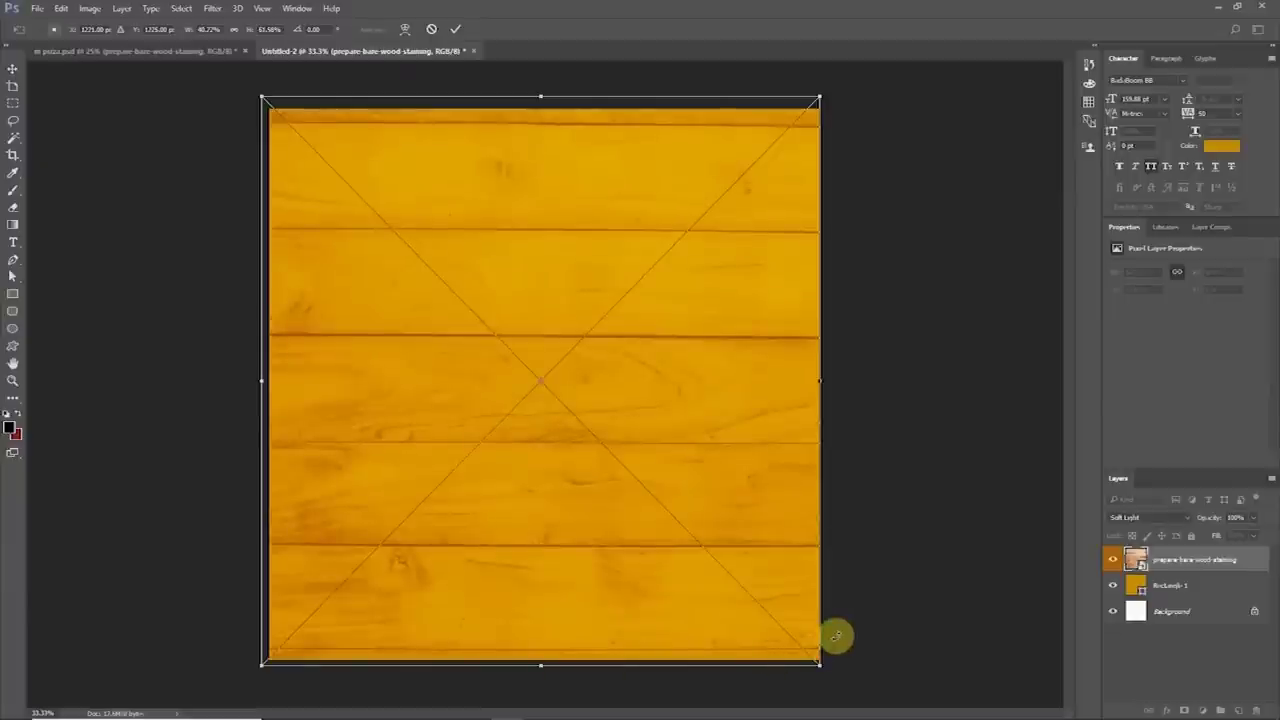
pyautogui.hotkey('ctrl', '-')
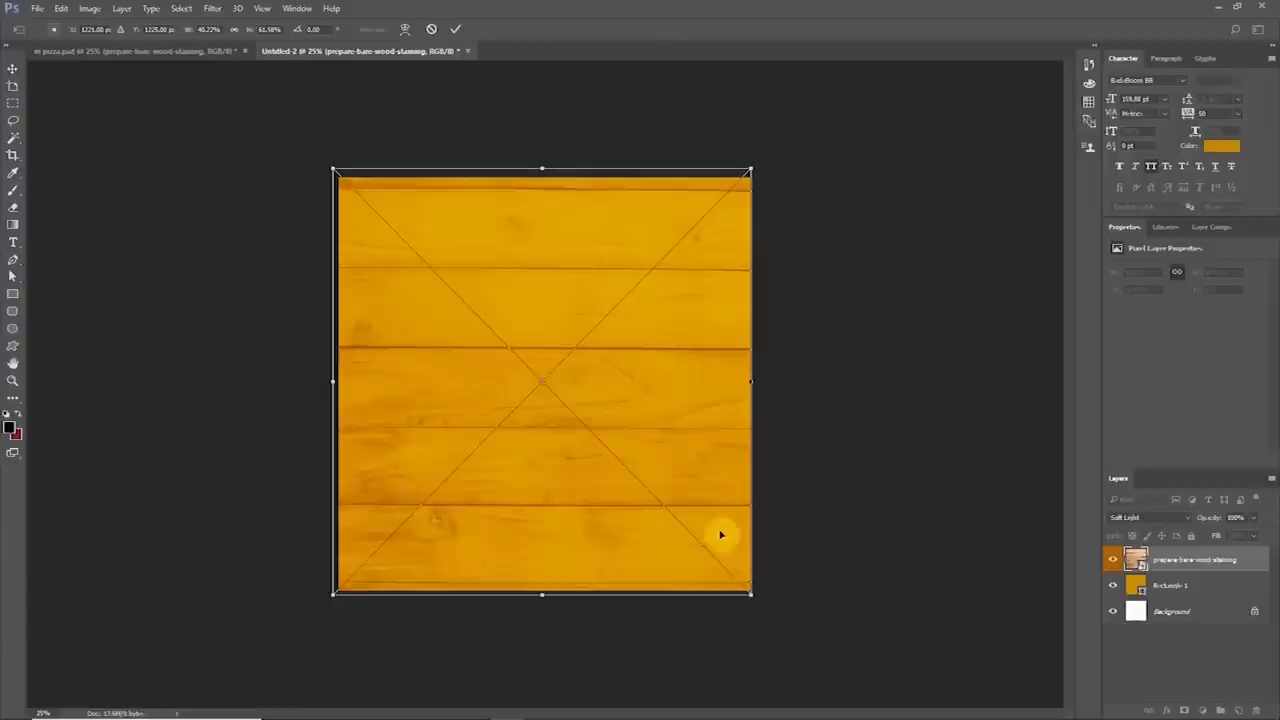
pyautogui.moveTo(753, 596); pyautogui.dragTo(797, 663)
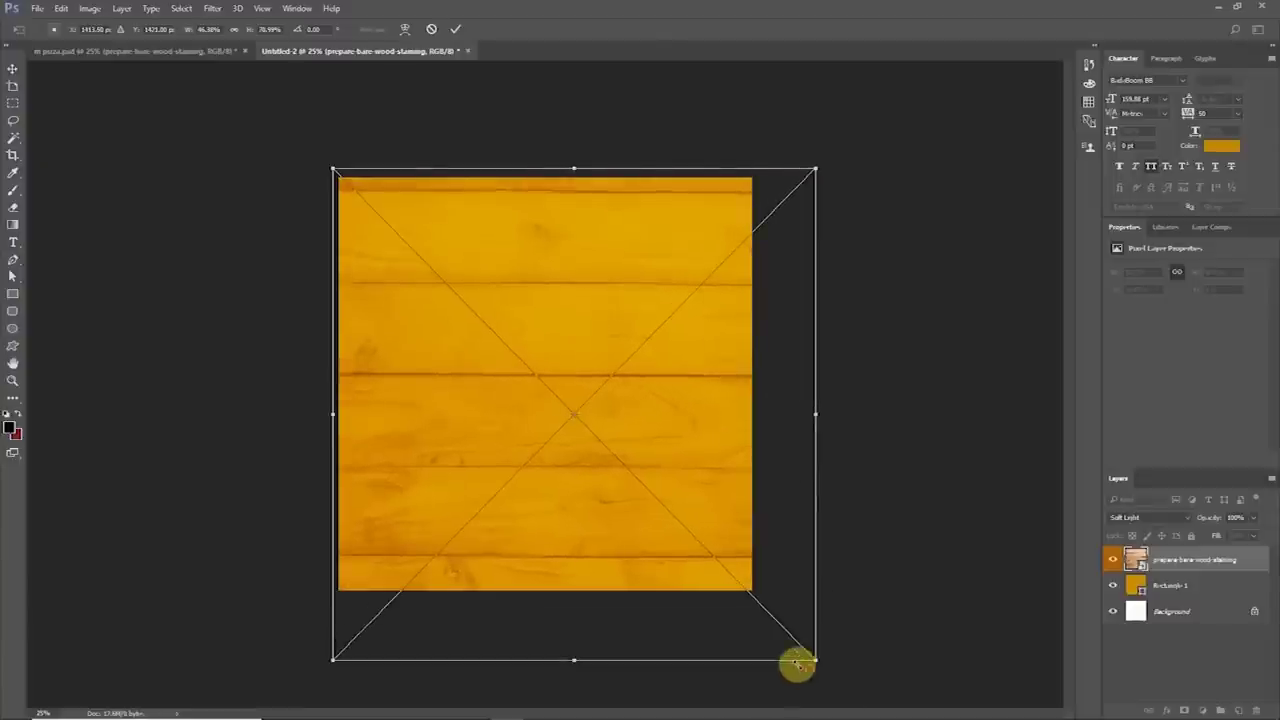
pyautogui.moveTo(586, 531); pyautogui.dragTo(547, 486)
pyautogui.press('Return')
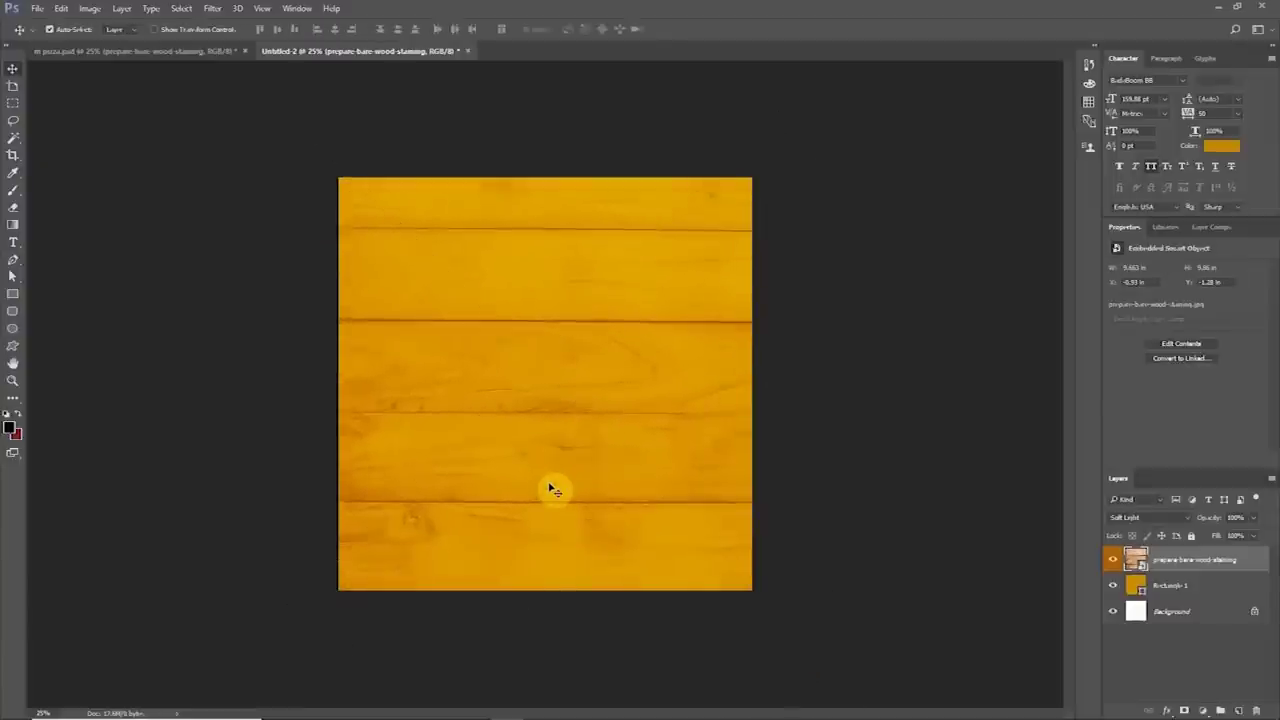
# Step: Draw a closed wavy shape with the Pen tool across the lower part of the canvas, between the yellow rectangle and the wood texture
pyautogui.click(1190, 582)
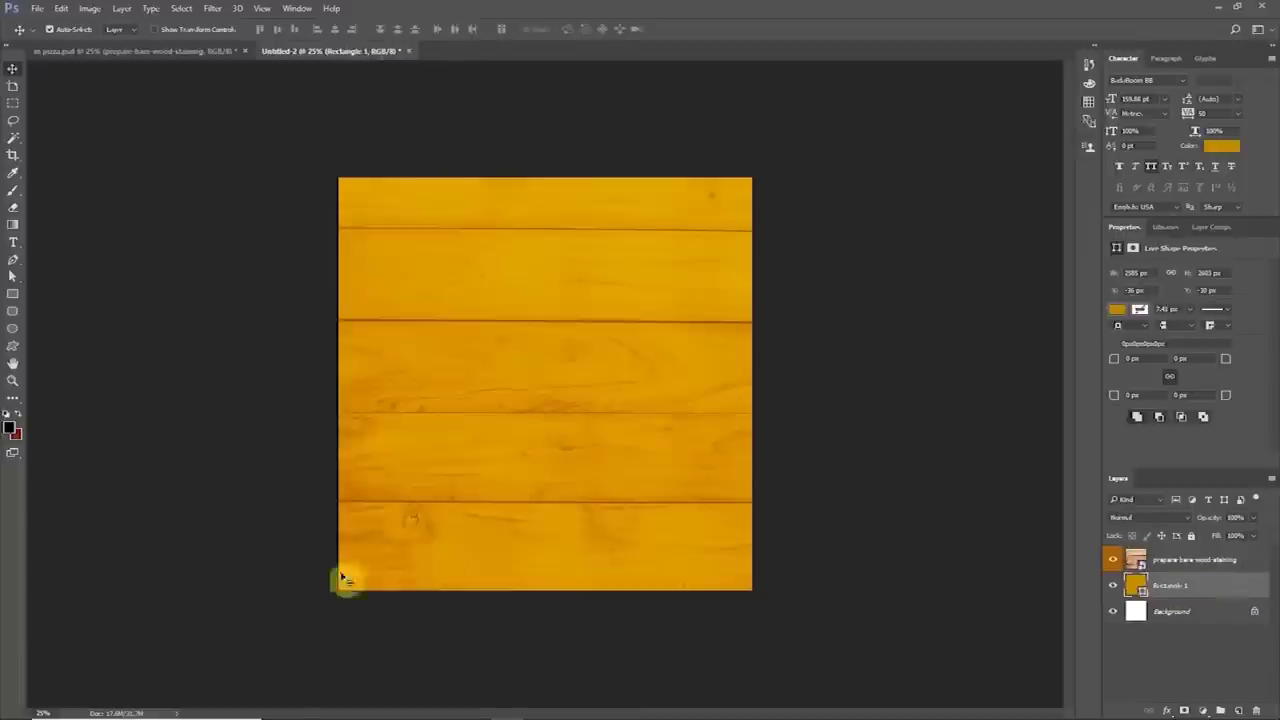
pyautogui.click(12, 260)
pyautogui.click(1190, 611)
pyautogui.click(259, 484)
pyautogui.moveTo(361, 374); pyautogui.dragTo(475, 376)
pyautogui.click(513, 478)
pyautogui.moveTo(607, 496); pyautogui.dragTo(626, 401)
pyautogui.click(75, 29)
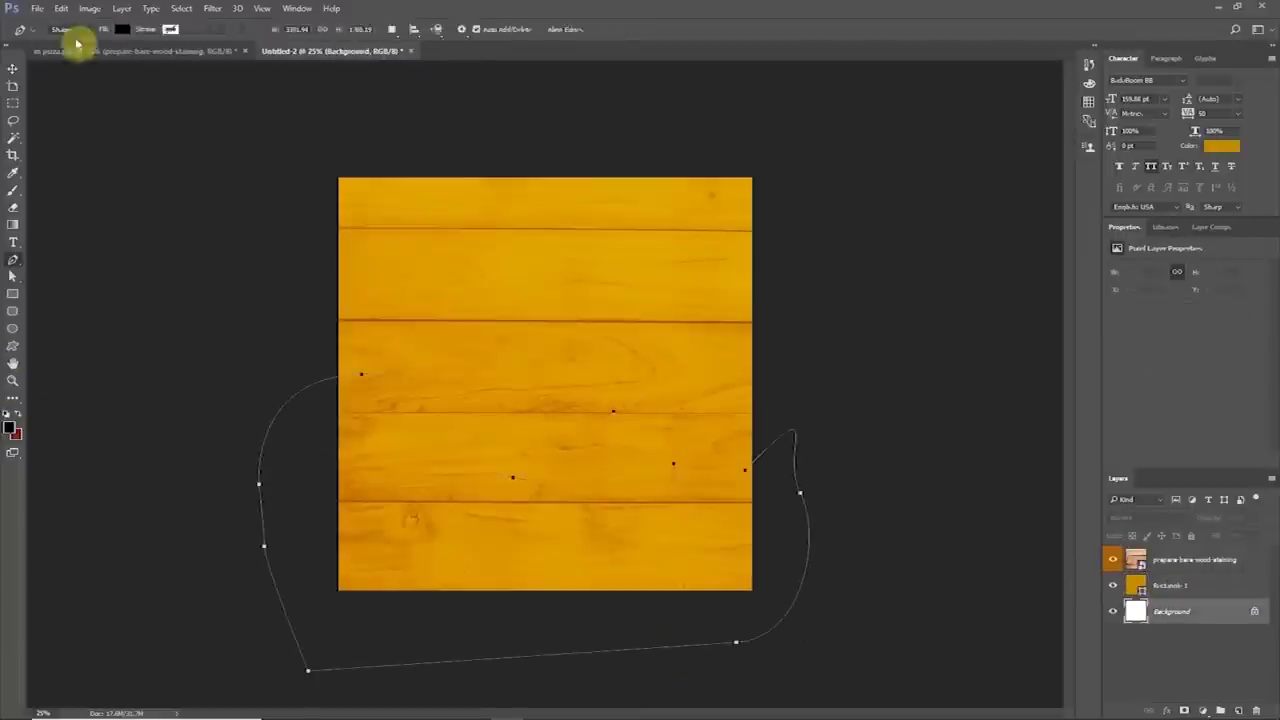
pyautogui.click(70, 44)
# Step: Smooth the upper curve of the red wavy shape by moving its anchor points and direction handles
pyautogui.press('a')
pyautogui.moveTo(514, 486); pyautogui.dragTo(556, 425)
pyautogui.moveTo(644, 406); pyautogui.dragTo(650, 402)
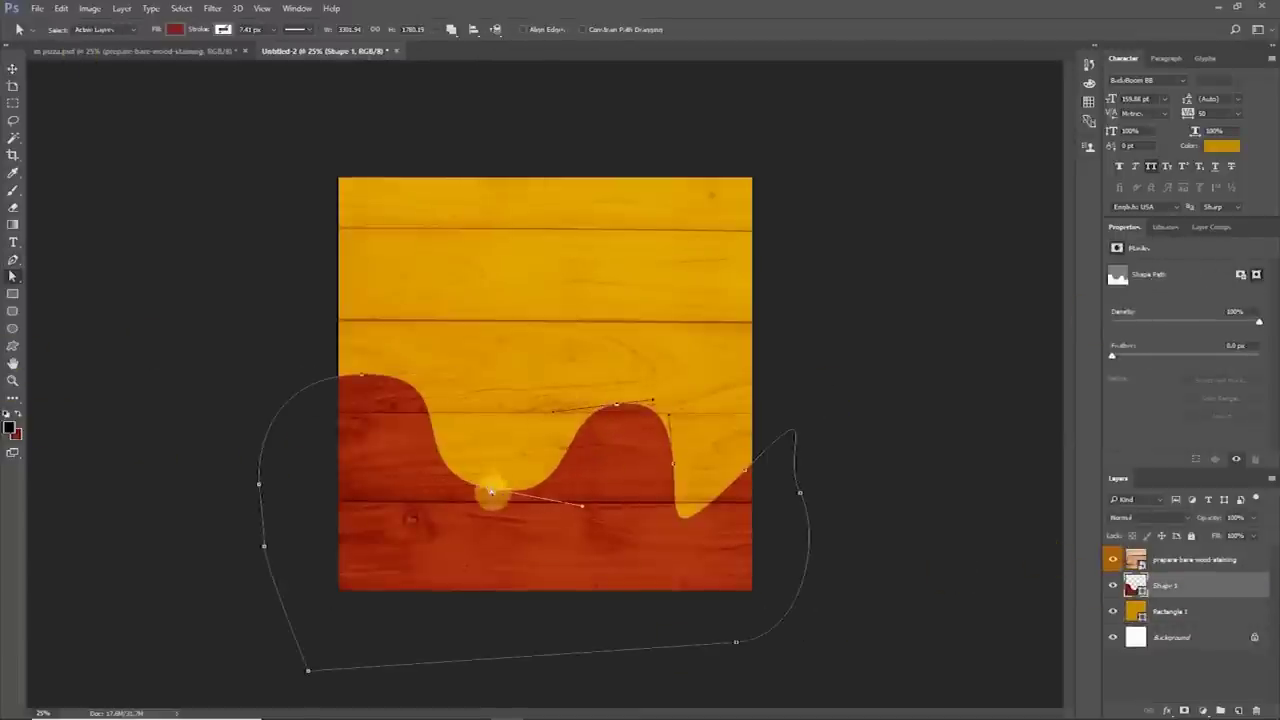
pyautogui.moveTo(489, 489); pyautogui.dragTo(515, 494)
pyautogui.moveTo(608, 511); pyautogui.dragTo(593, 507)
pyautogui.click(674, 466)
pyautogui.moveTo(663, 554); pyautogui.dragTo(702, 538)
pyautogui.click(515, 496)
pyautogui.moveTo(593, 507); pyautogui.dragTo(581, 495)
pyautogui.moveTo(800, 492); pyautogui.dragTo(840, 495)
pyautogui.click(745, 469)
# Step: Draw a black rounded rectangle with 70 px corner radii above the wood texture layer
pyautogui.click(376, 336)
pyautogui.click(1190, 560)
pyautogui.click(12, 312)
pyautogui.moveTo(380, 219); pyautogui.dragTo(698, 535)
pyautogui.hotkey('ctrl', 'z')
pyautogui.moveTo(487, 31); pyautogui.dragTo(470, 40)
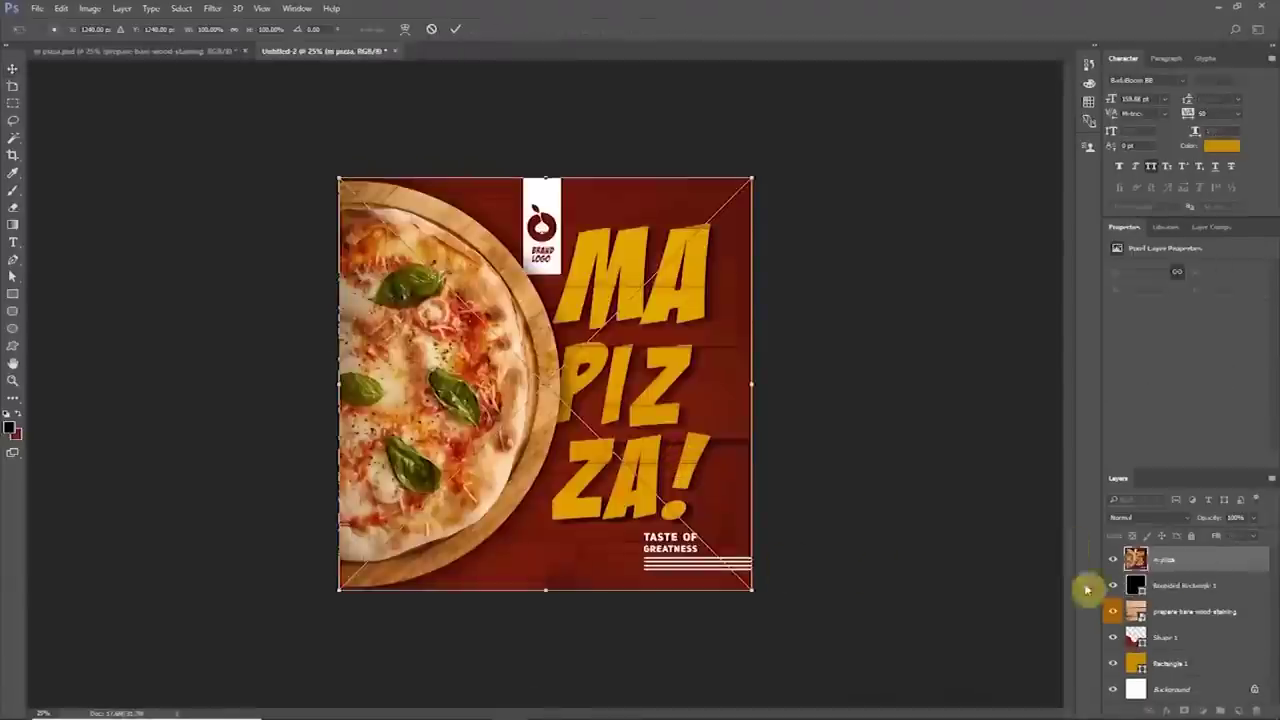
# Step: Place the m pizza flyer on top and resize the rounded rectangle to fill the canvas at 2480 × 2480 px
pyautogui.hotkey('ctrl', 't')
pyautogui.moveTo(358, 190); pyautogui.dragTo(339, 179)
pyautogui.moveTo(556, 584); pyautogui.dragTo(556, 591)
pyautogui.press('Return')
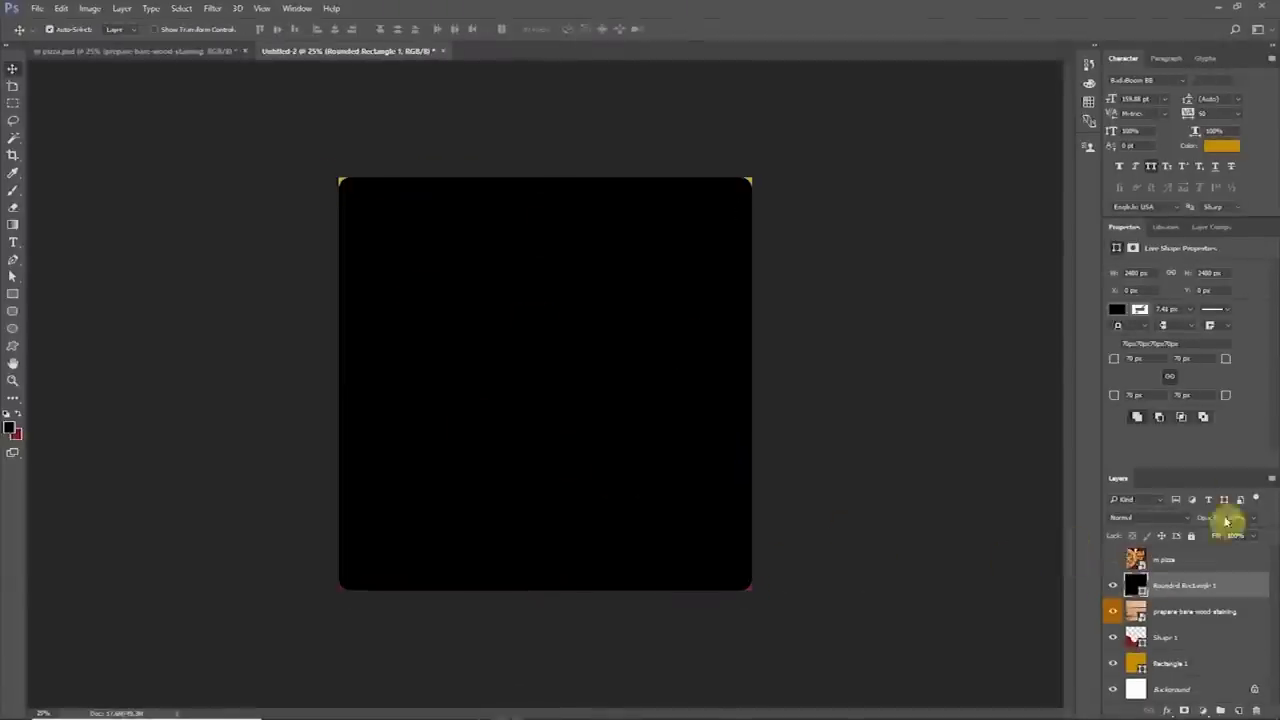
# Step: Clip the m pizza image to the rounded rectangle and scale both together to 2116 × 2116 px, centred on the canvas
pyautogui.click(1113, 560)
pyautogui.keyDown('alt'); pyautogui.click(1138, 572); pyautogui.keyUp('alt')
pyautogui.keyDown('ctrl'); pyautogui.click(1190, 563); pyautogui.keyUp('ctrl')
pyautogui.hotkey('ctrl', 't')
pyautogui.moveTo(752, 590); pyautogui.dragTo(722, 557)
pyautogui.press('Return')
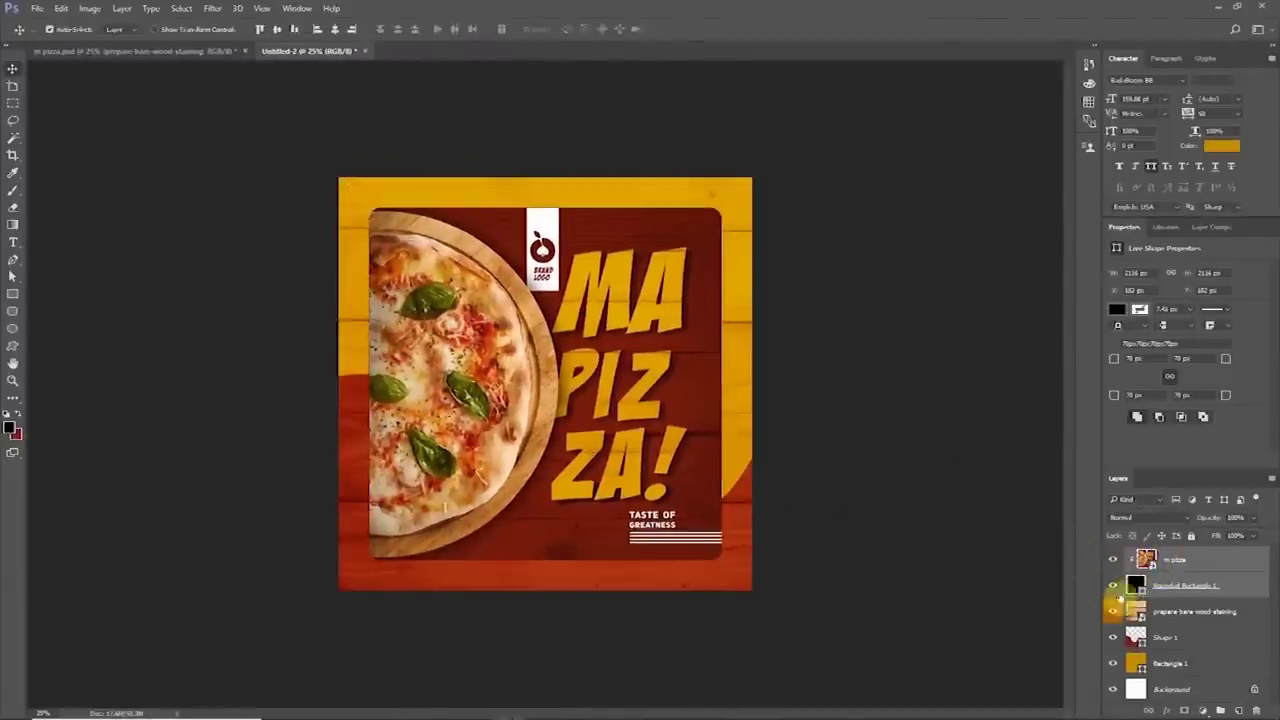
# Step: Group the flyer image with its rounded rectangle and add a black Multiply drop shadow to the group
pyautogui.hotkey('ctrl', 'g')
pyautogui.doubleClick(1208, 555)
pyautogui.click(747, 301)
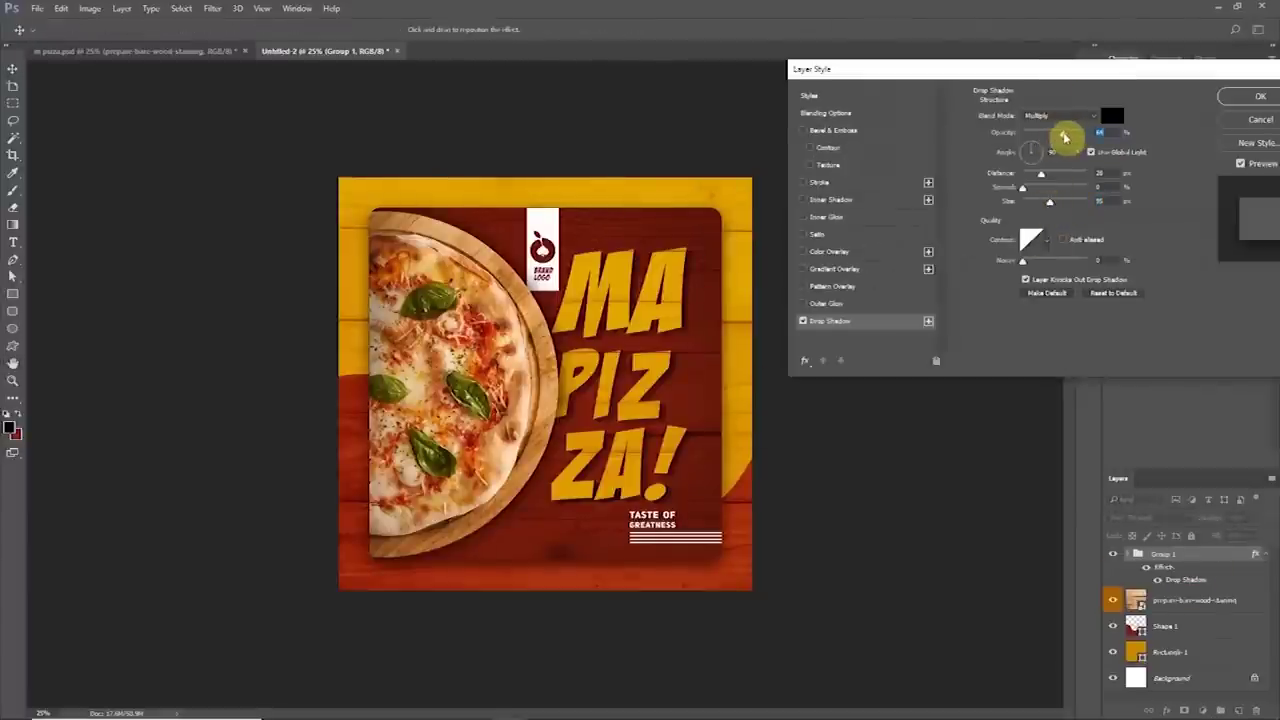
pyautogui.press('Return')
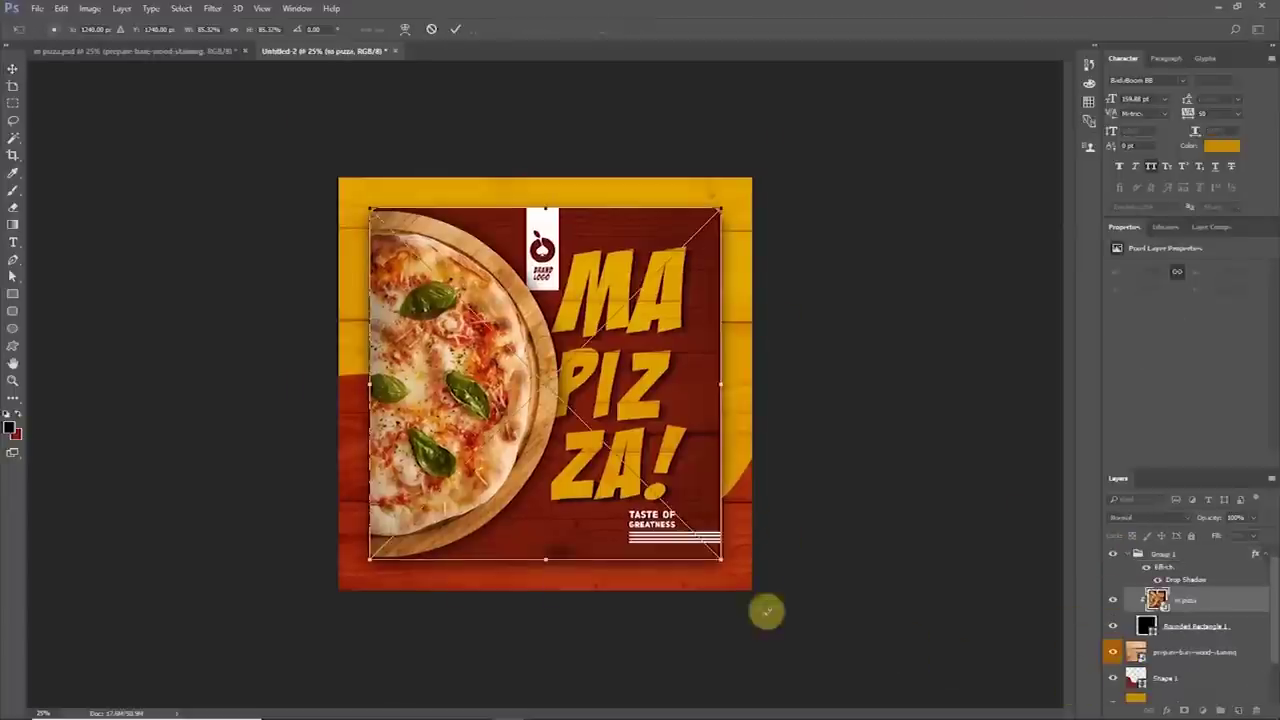
pyautogui.press('Return')
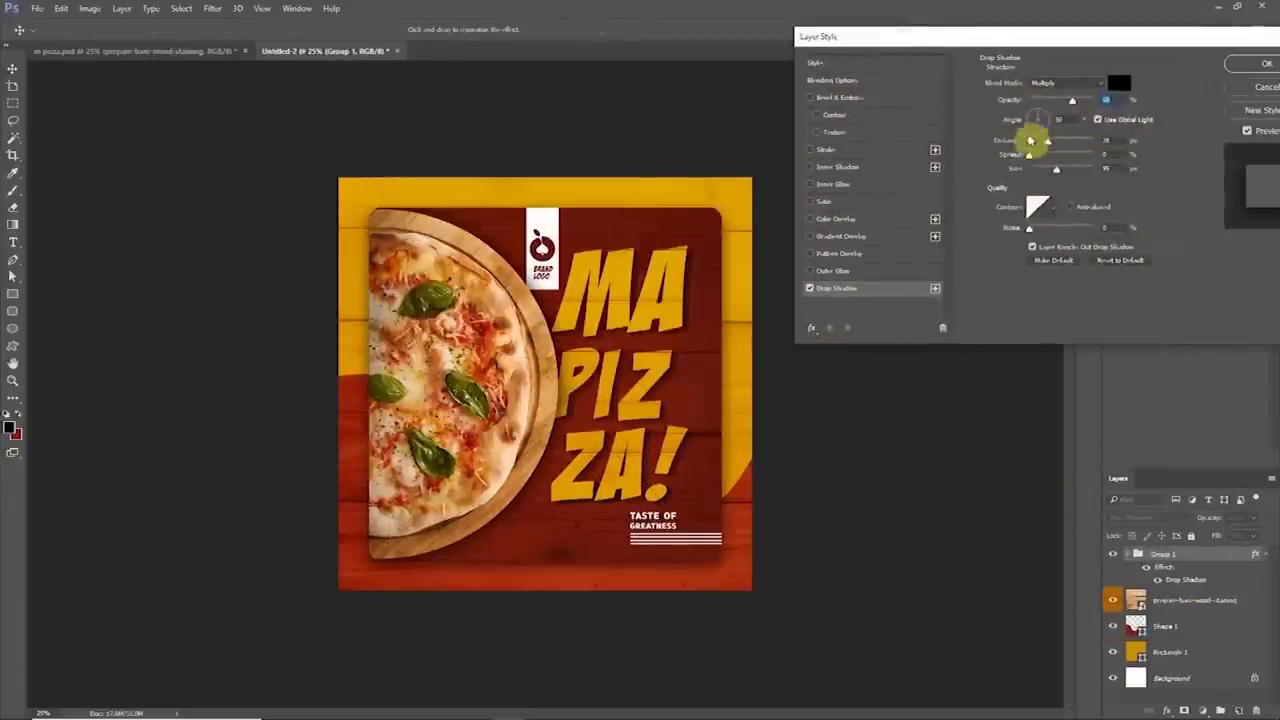
# Step: Set the group's drop shadow to 46% opacity, 103° angle, 75 px distance and 122 px size
pyautogui.click(1052, 120)
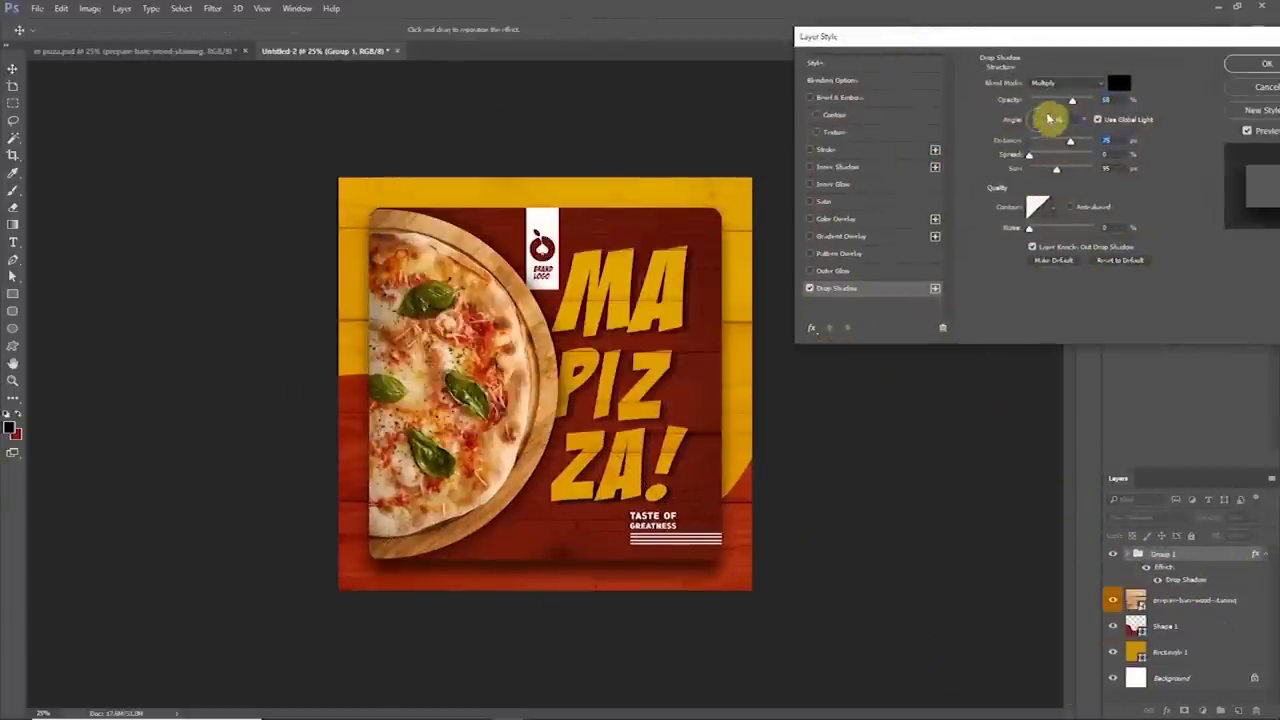
pyautogui.moveTo(1032, 119); pyautogui.dragTo(1058, 103)
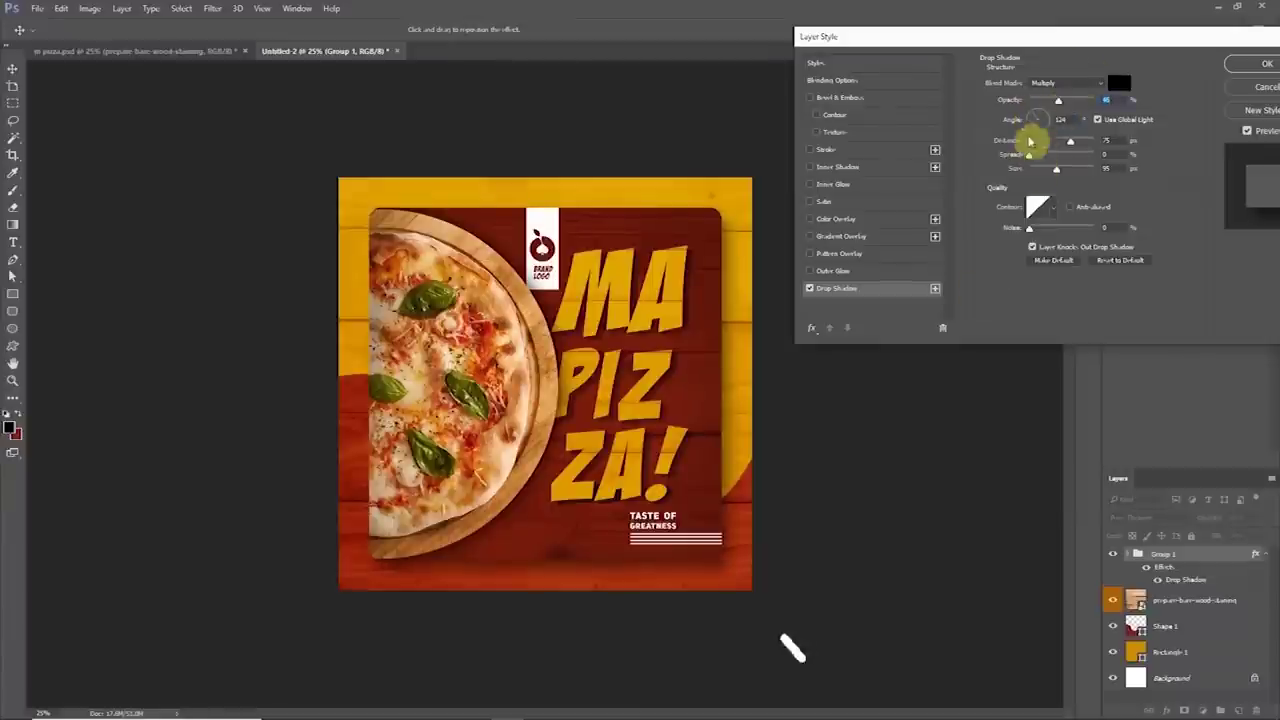
pyautogui.click(1038, 115)
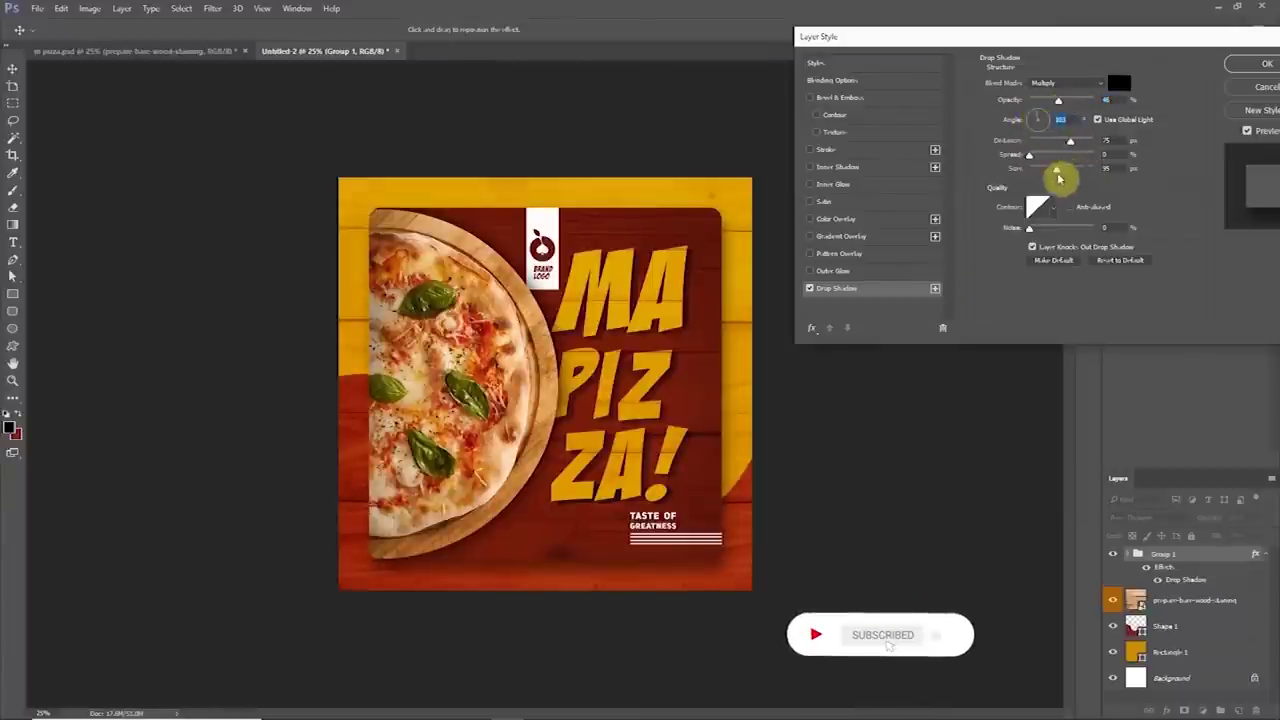
pyautogui.moveTo(1058, 174); pyautogui.dragTo(1064, 175)
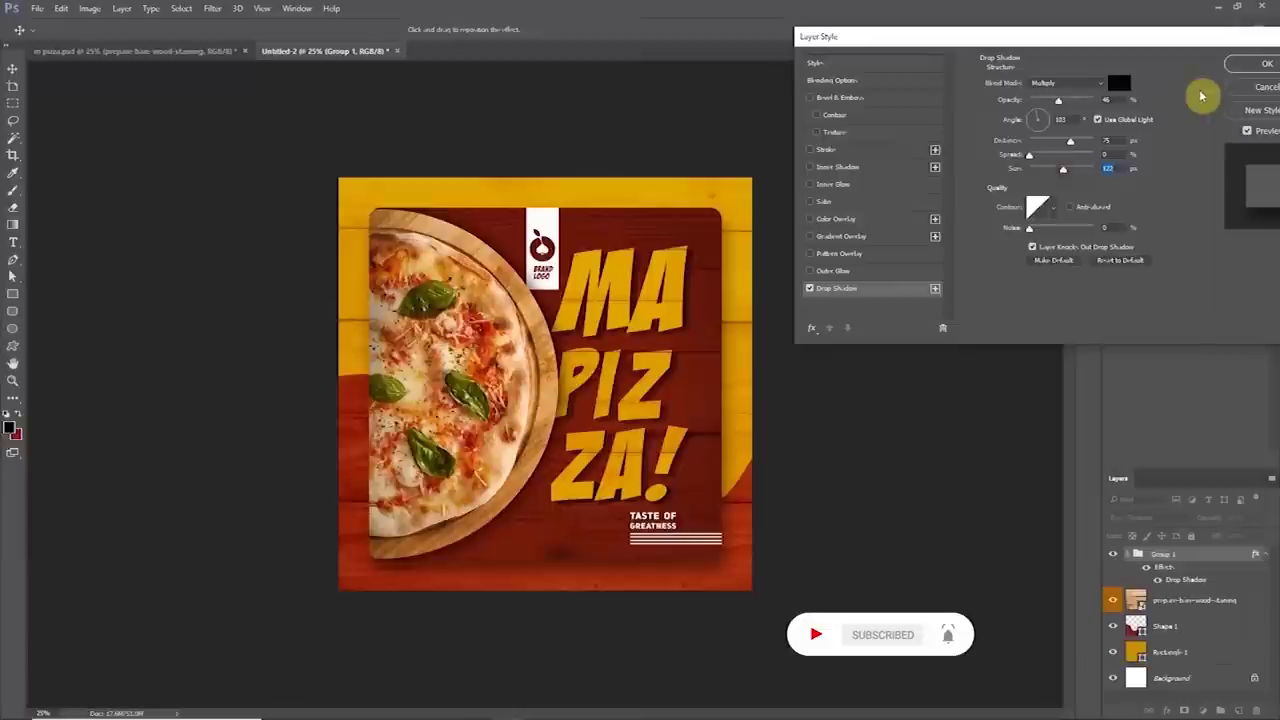
pyautogui.click(1262, 65)
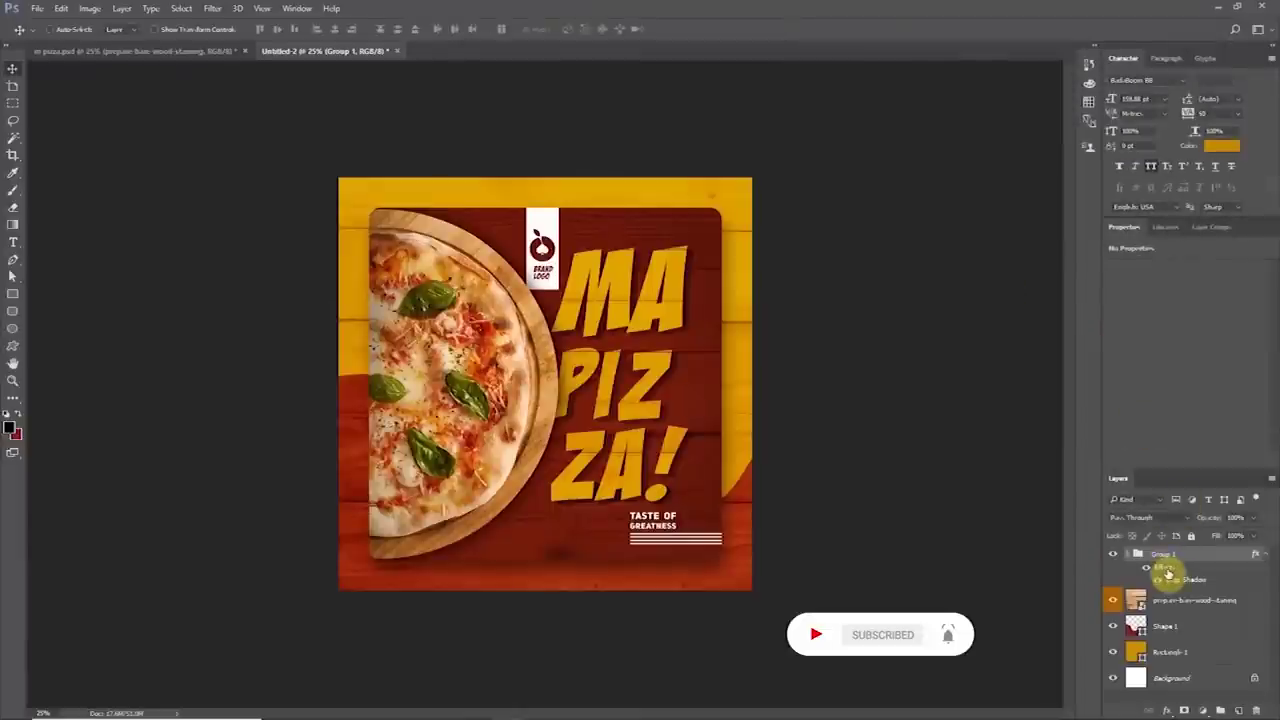
# Step: Scale the flyer group down to 91.20% and move it slightly up on the wood background
pyautogui.hotkey('ctrl', 't')
pyautogui.moveTo(722, 565); pyautogui.dragTo(707, 546)
pyautogui.moveTo(543, 445); pyautogui.dragTo(543, 435)
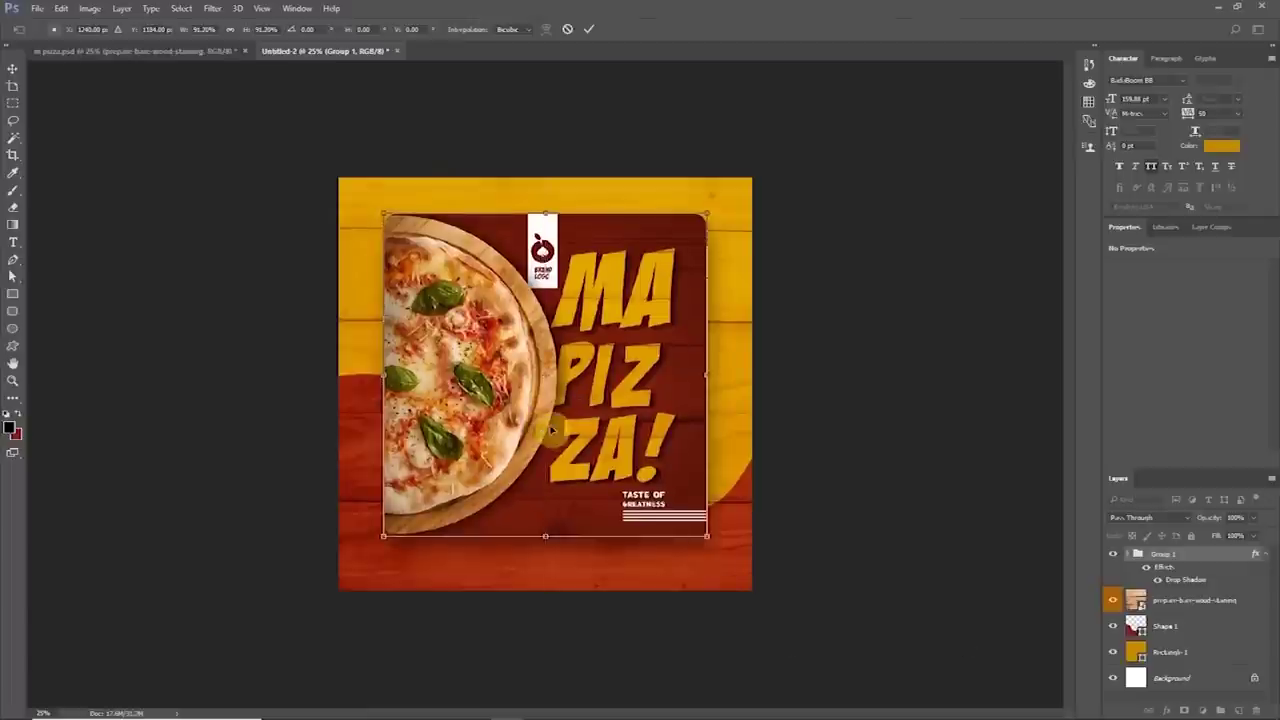
pyautogui.press('Return')
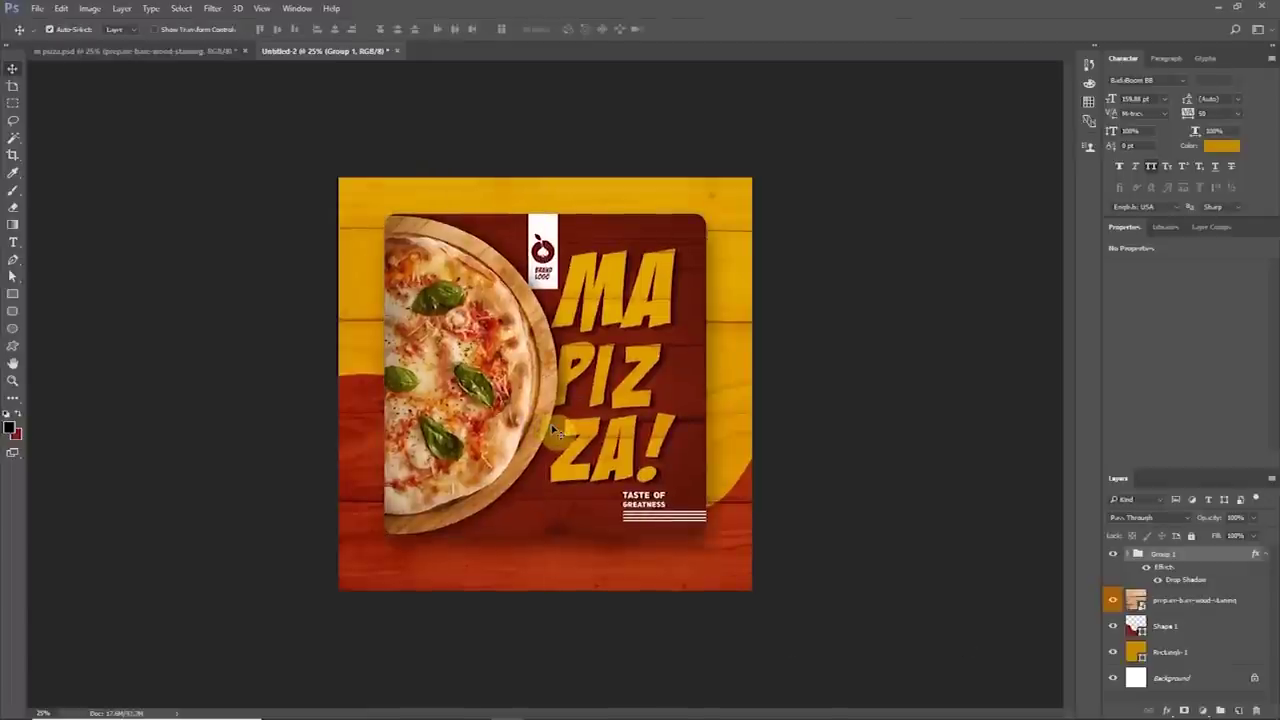